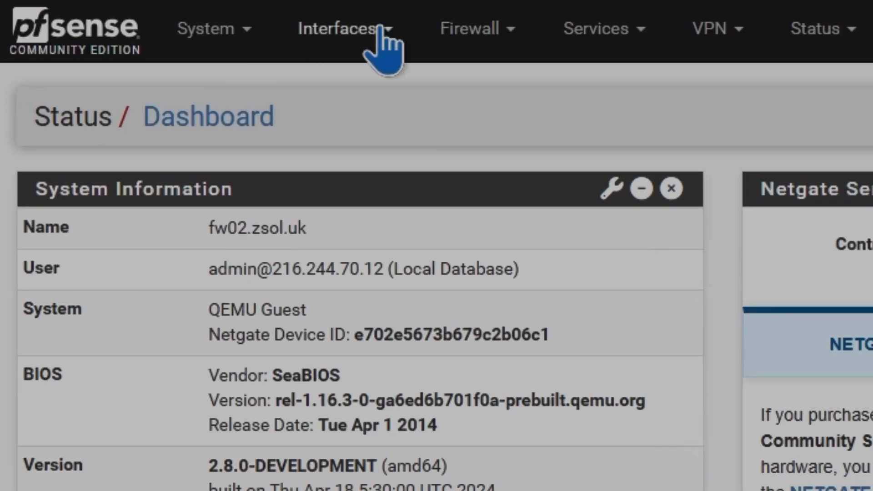
# Step: Open the interface assignments and review the network port choices for the WAN interface
pyautogui.click(381, 32)
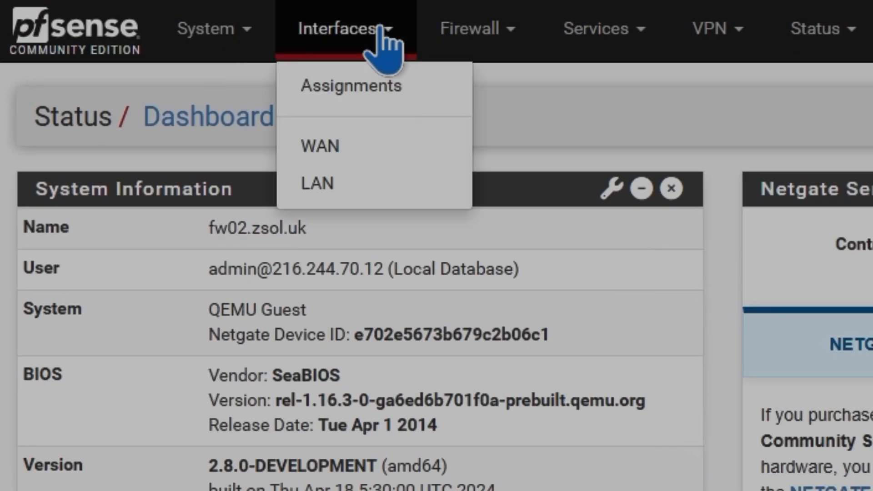
pyautogui.click(377, 86)
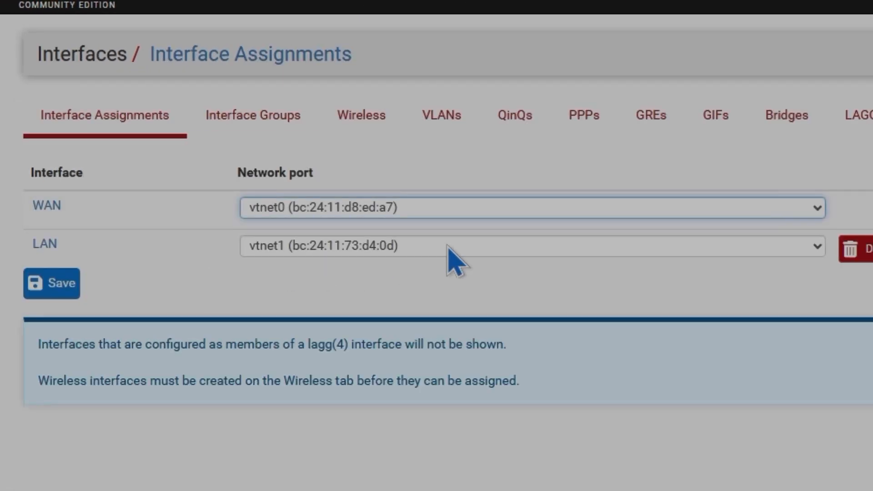
pyautogui.click(400, 214)
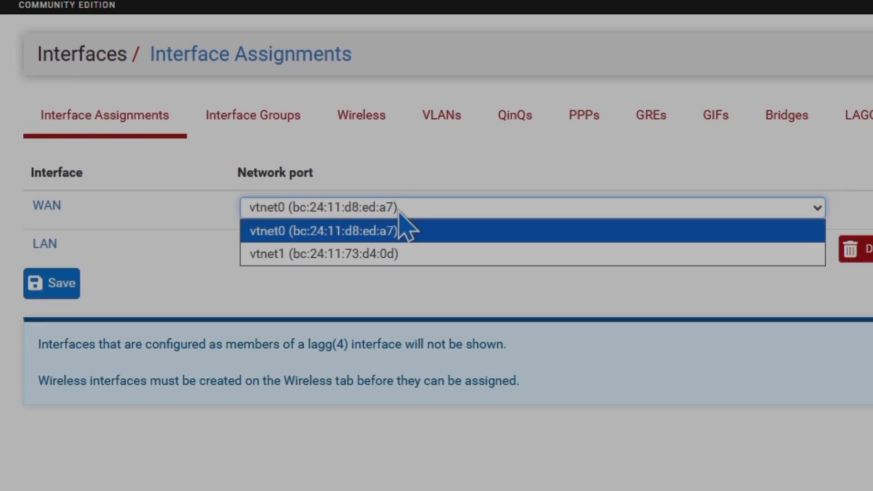
pyautogui.click(401, 223)
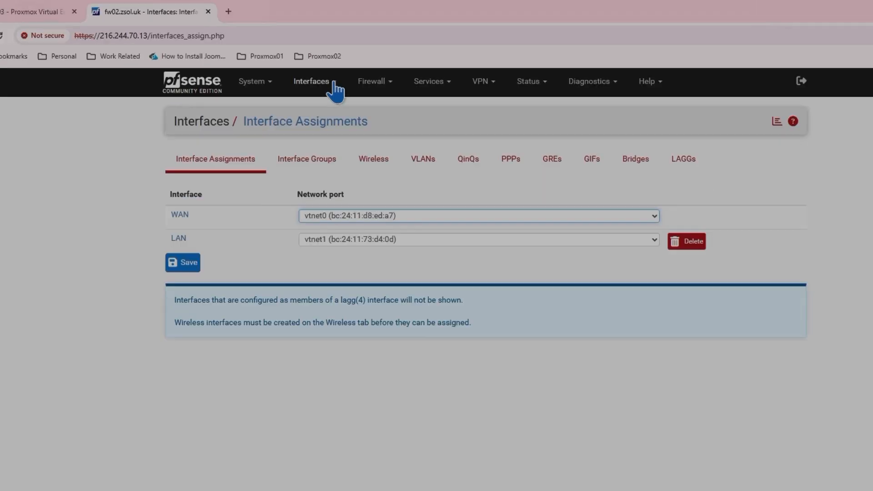
# Step: Open the WAN interface settings and review its static IPv4 configuration
pyautogui.click(332, 89)
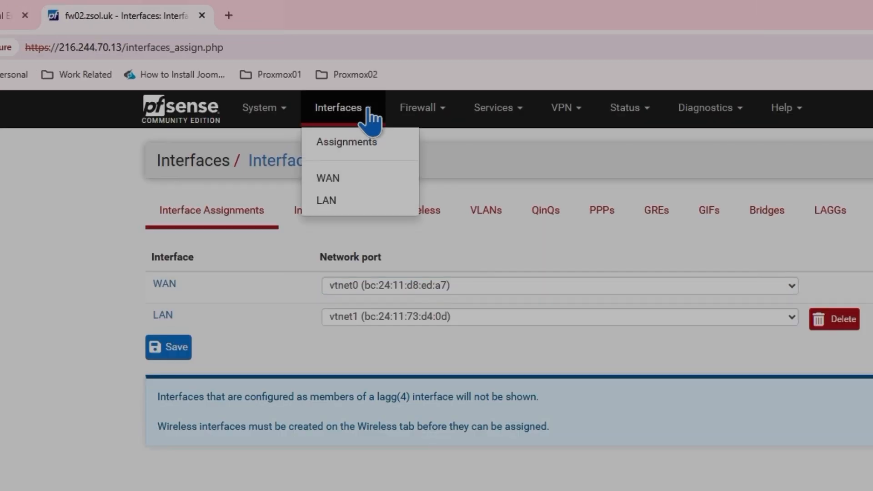
pyautogui.click(339, 179)
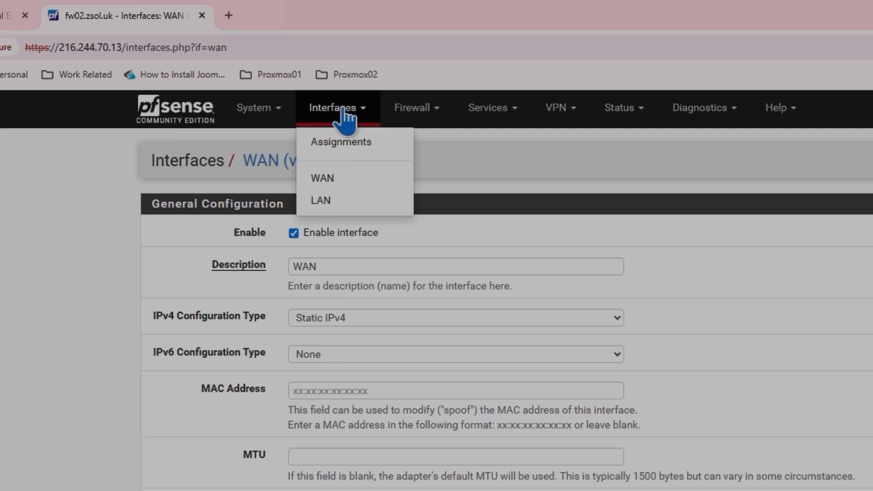
pyautogui.click(381, 267)
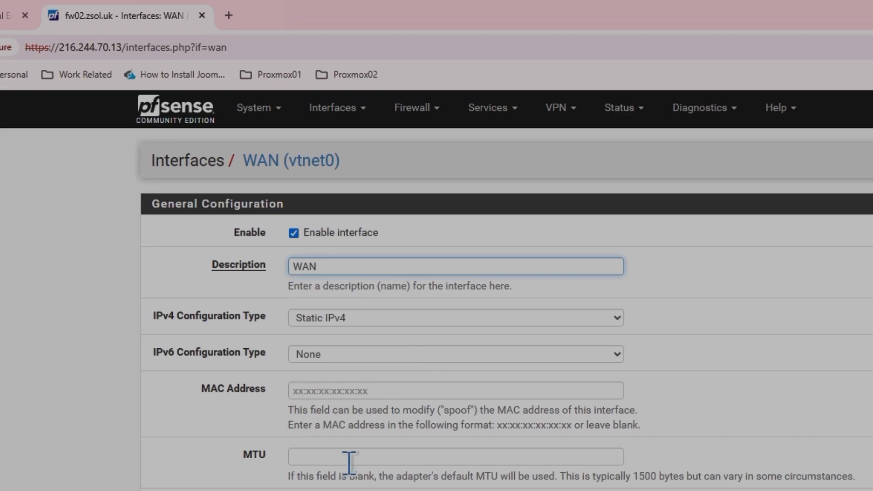
pyautogui.scroll(-1, 417, 382)
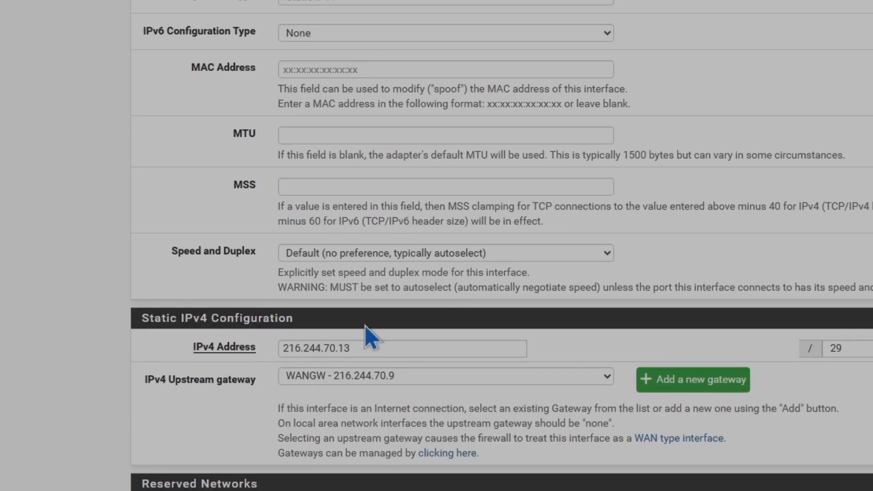
pyautogui.scroll(-5, 364, 326)
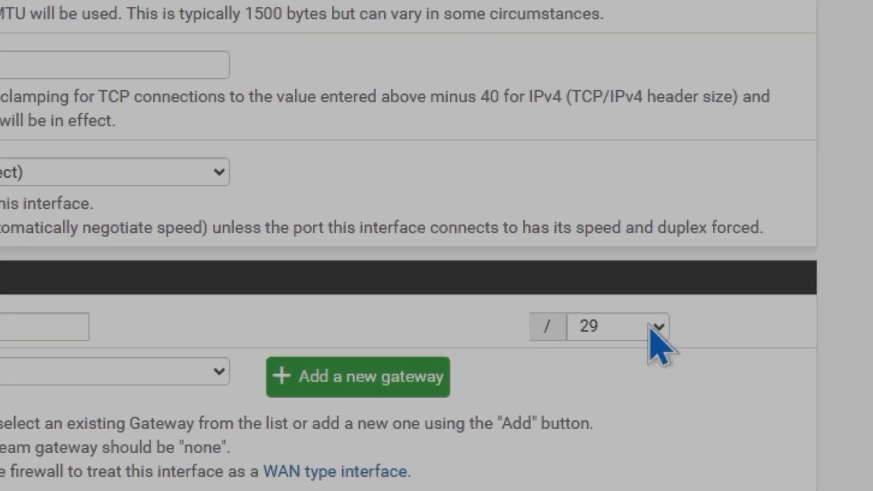
# Step: Inspect the subnet mask options for the WAN IPv4 address
pyautogui.click(835, 340)
pyautogui.click(650, 323)
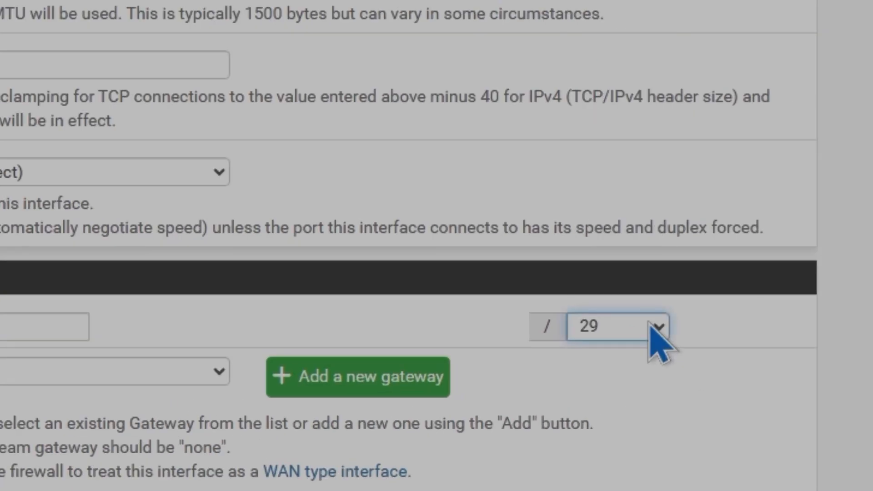
pyautogui.click(653, 328)
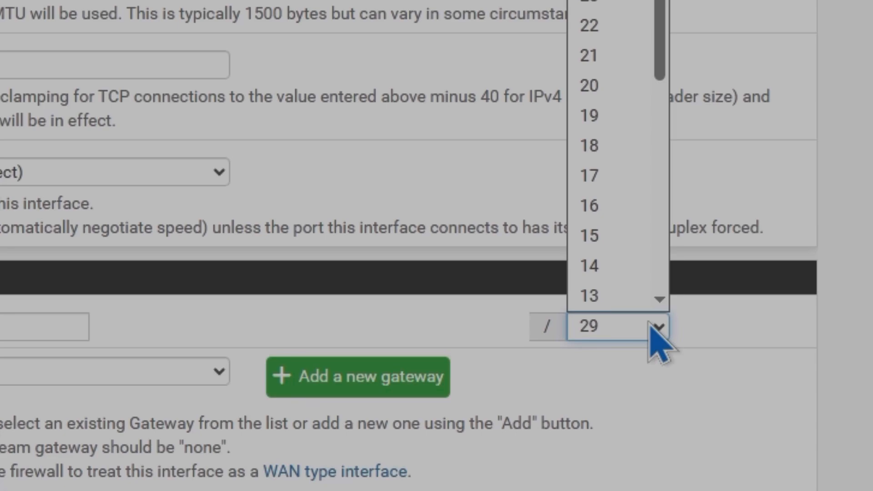
pyautogui.click(650, 323)
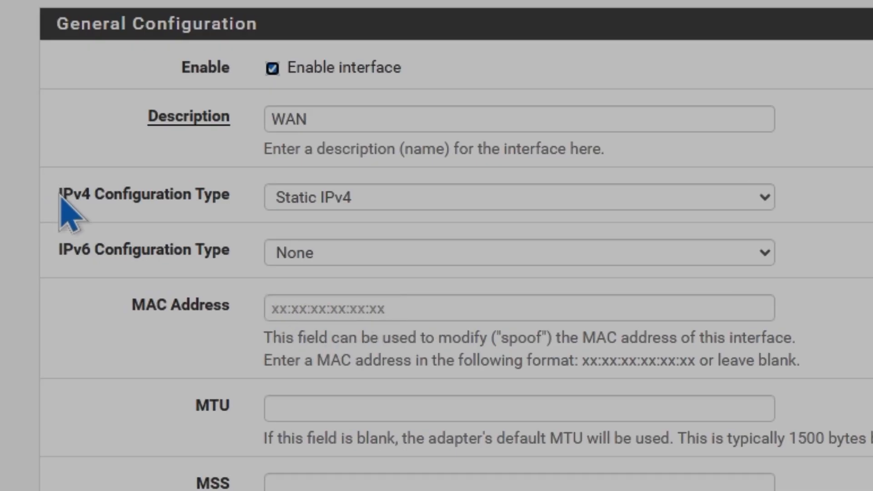
# Step: Switch the WAN IPv4 configuration type to DHCP and back to Static IPv4
pyautogui.moveTo(183, 194); pyautogui.dragTo(241, 201)
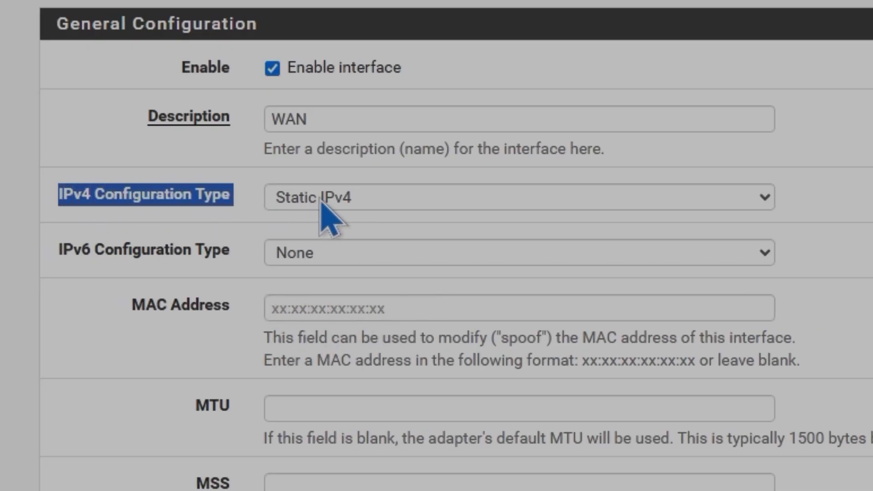
pyautogui.click(476, 196)
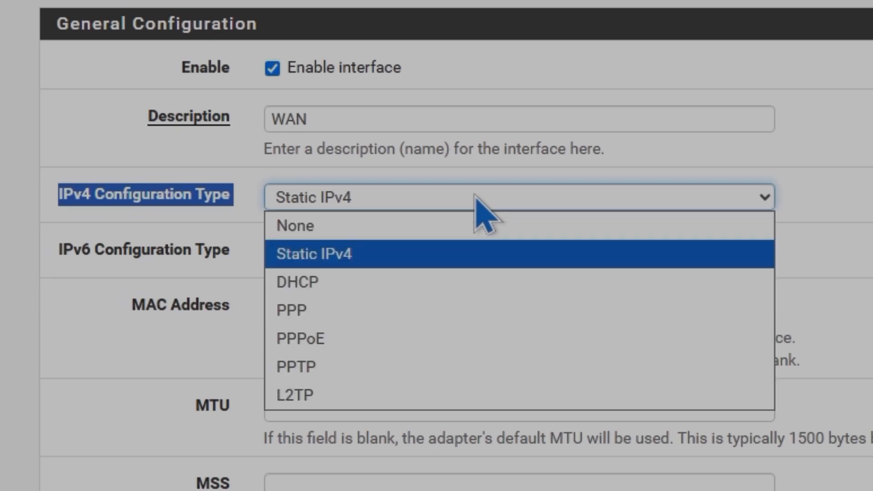
pyautogui.click(371, 291)
pyautogui.click(390, 192)
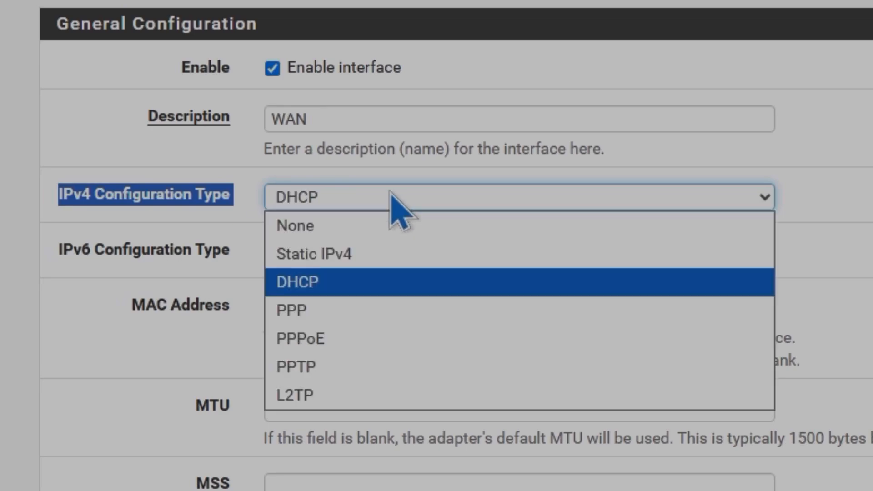
pyautogui.click(370, 252)
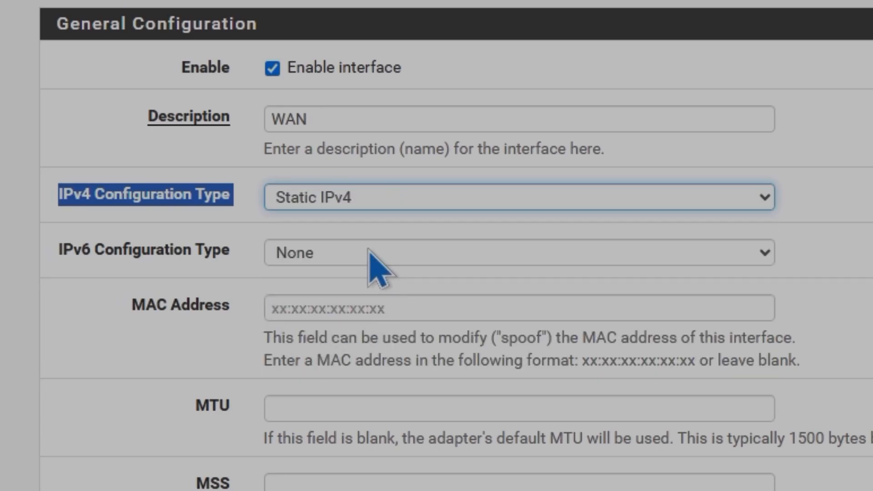
# Step: Set the WAN IPv4 configuration type to PPPoE and view the PPPoE configuration fields
pyautogui.click(369, 198)
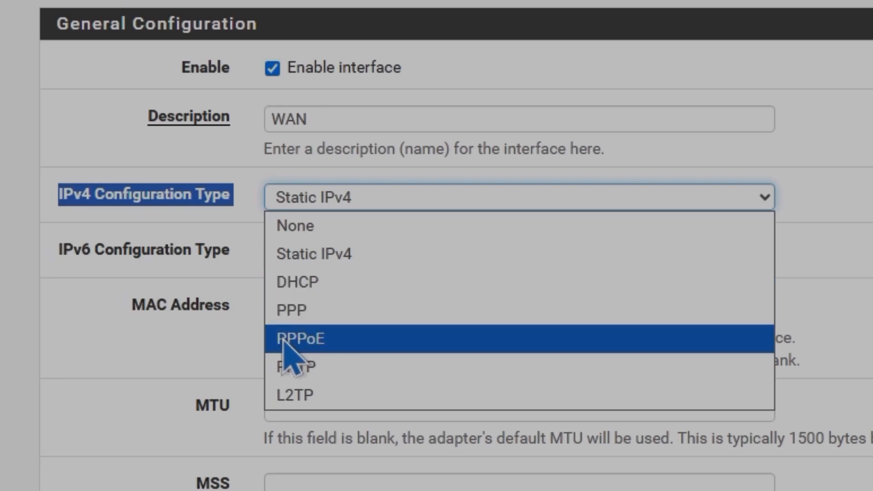
pyautogui.click(309, 339)
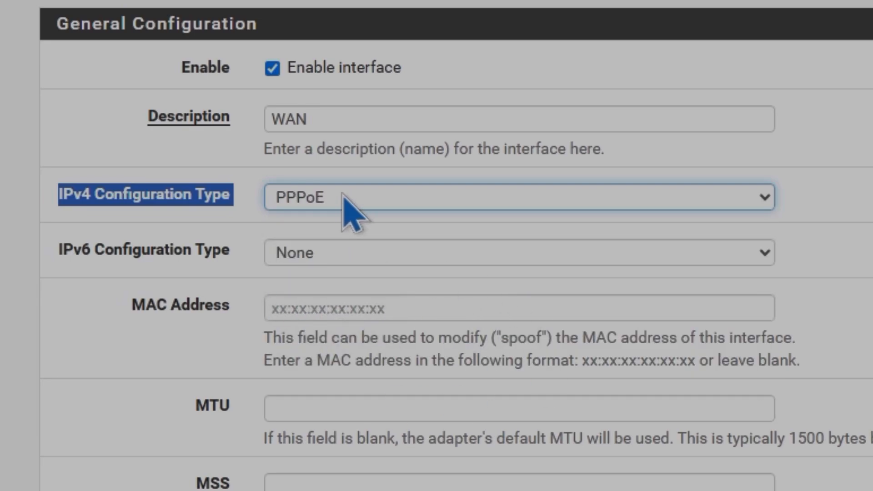
pyautogui.scroll(-2, 690, 336)
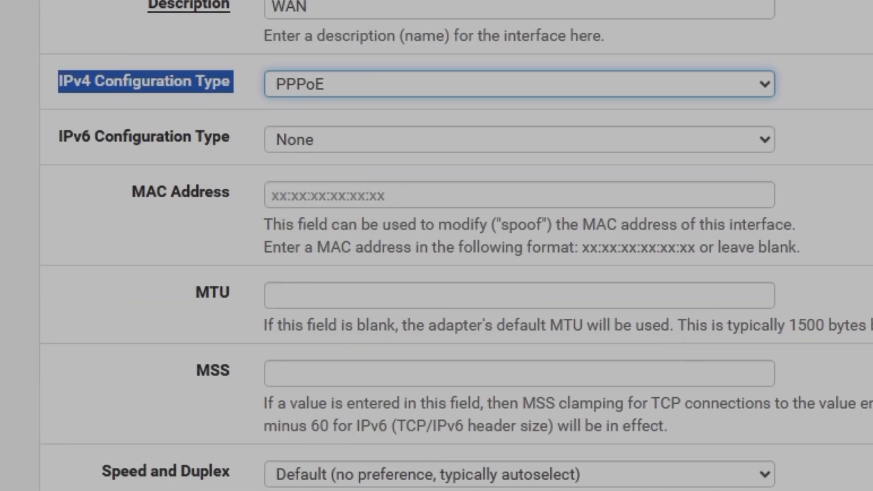
pyautogui.scroll(-2, 436, 246)
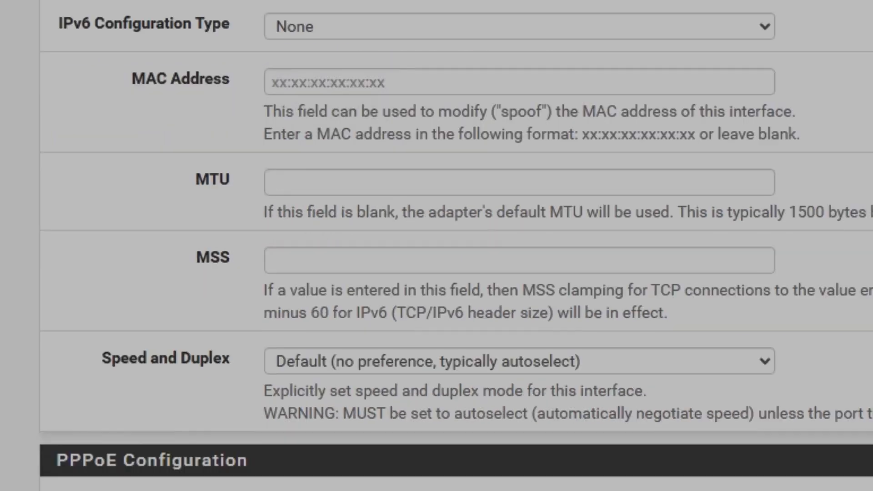
pyautogui.scroll(-6, 454, 430)
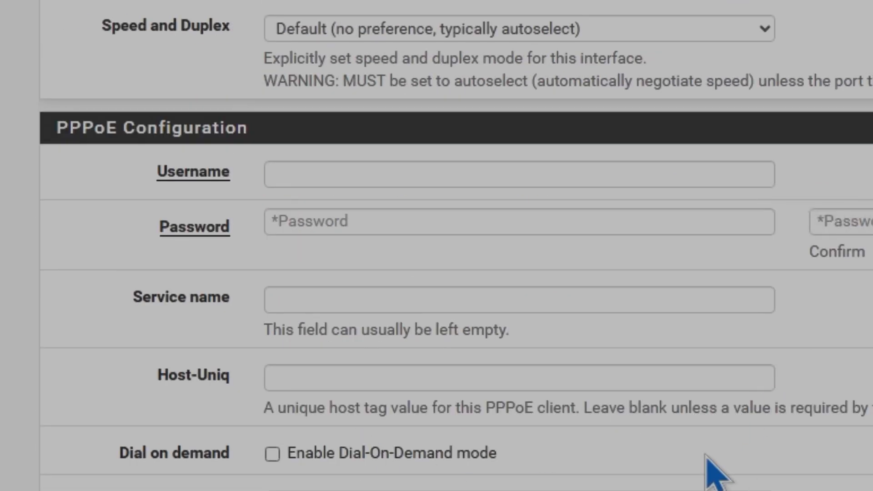
pyautogui.scroll(8, 637, 441)
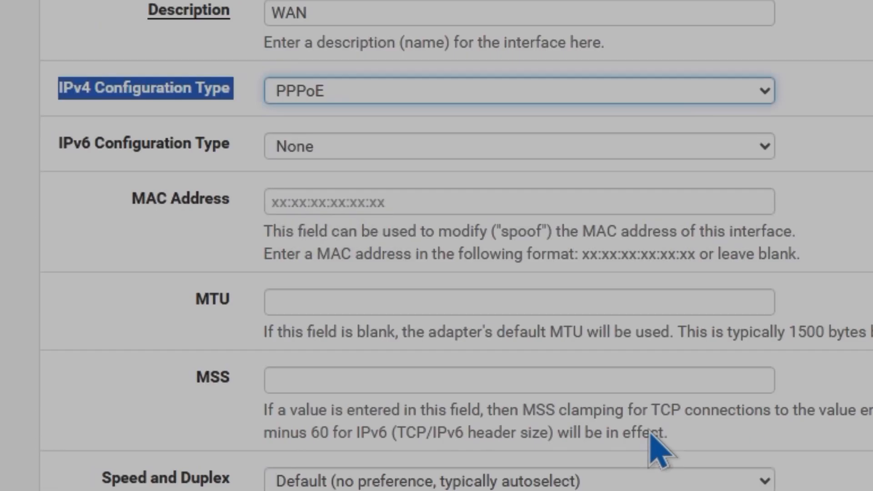
# Step: Restore the WAN IPv4 configuration type to Static IPv4
pyautogui.click(423, 91)
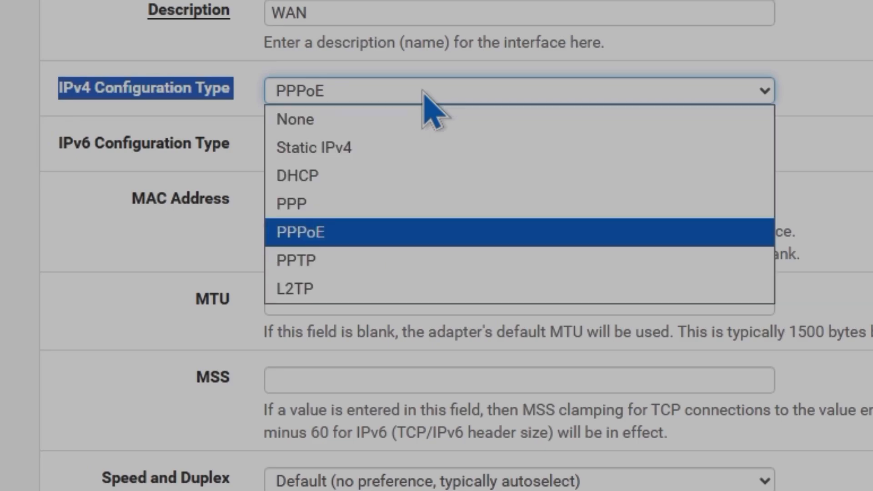
pyautogui.click(414, 145)
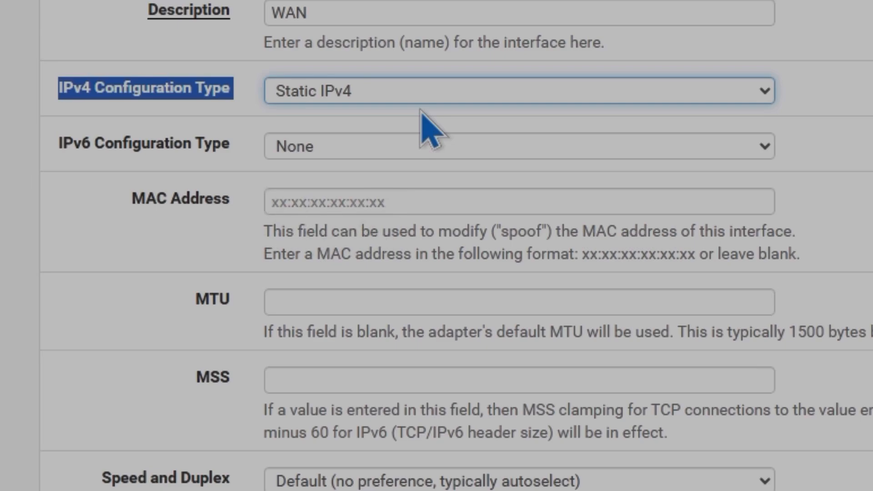
pyautogui.click(399, 97)
pyautogui.click(396, 89)
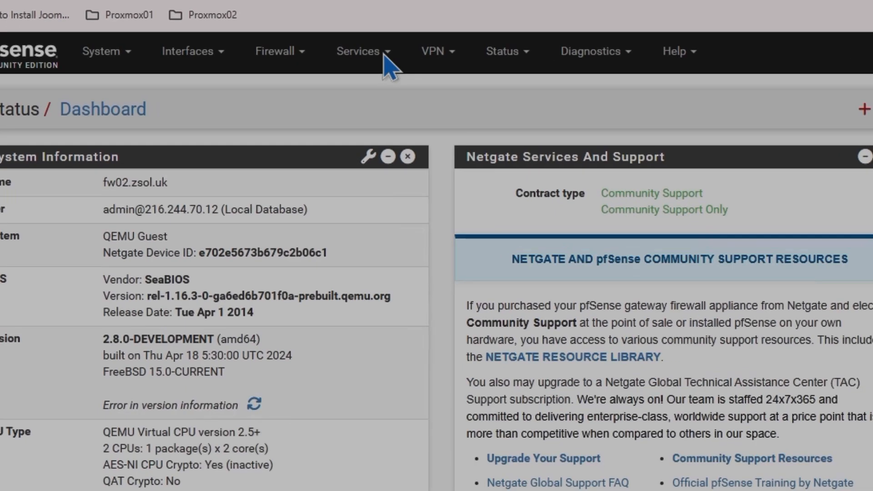
# Step: Open the LAN DHCP server settings and review the general DHCP options
pyautogui.click(400, 66)
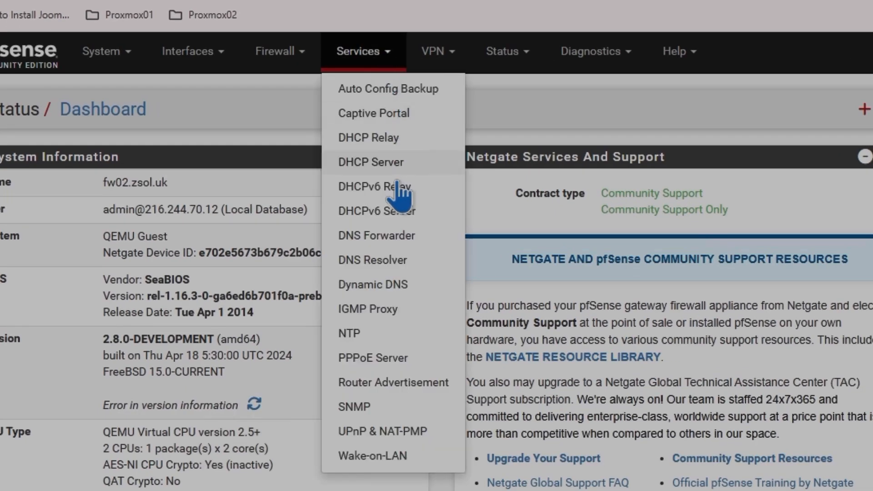
pyautogui.click(386, 171)
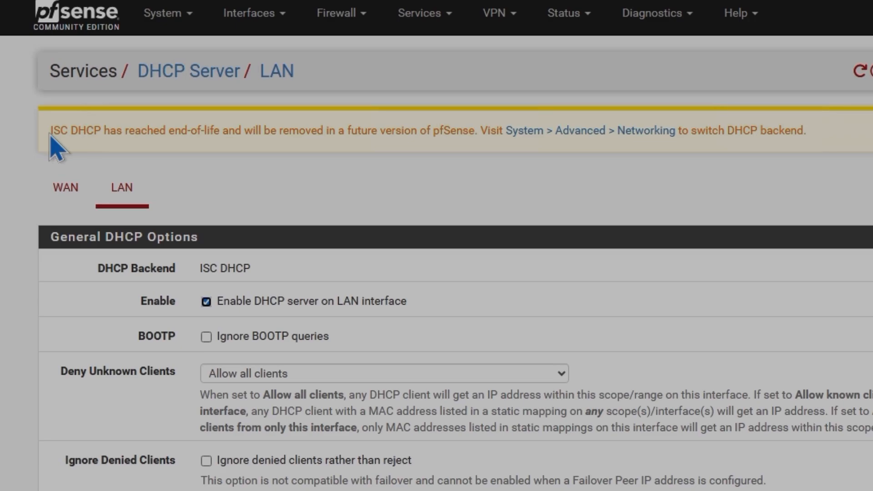
pyautogui.moveTo(54, 146); pyautogui.dragTo(456, 132)
pyautogui.moveTo(202, 268); pyautogui.dragTo(249, 269)
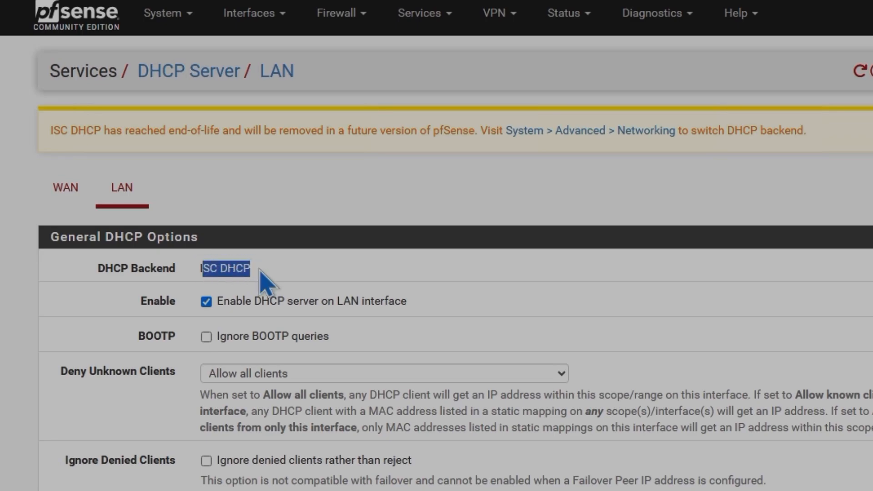
pyautogui.click(203, 272)
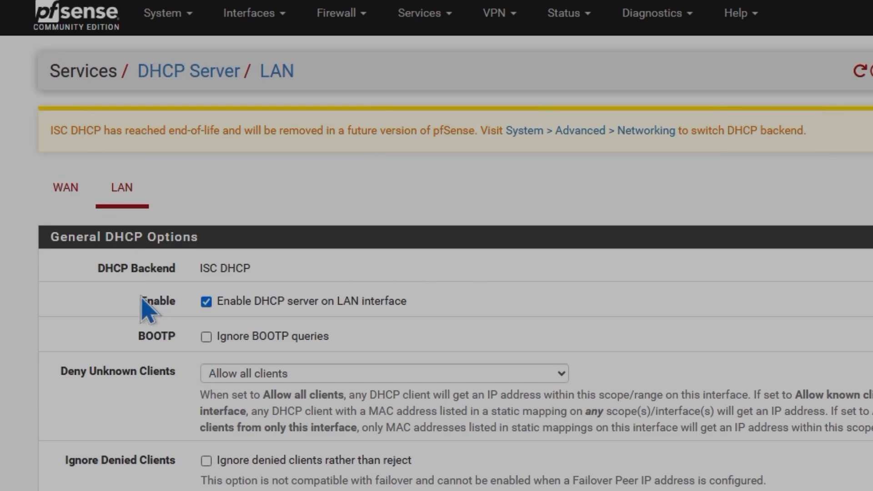
pyautogui.moveTo(138, 302); pyautogui.dragTo(169, 304)
pyautogui.scroll(-2, 628, 364)
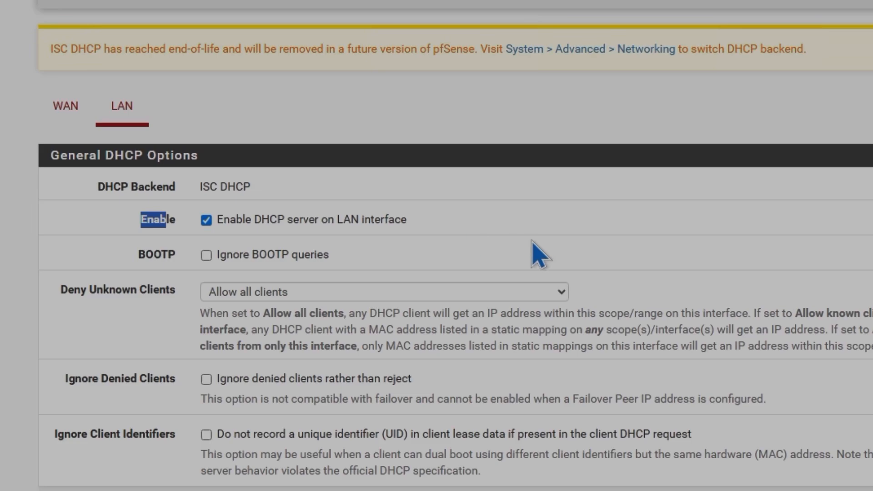
pyautogui.scroll(-2, 615, 260)
pyautogui.scroll(-2, 588, 302)
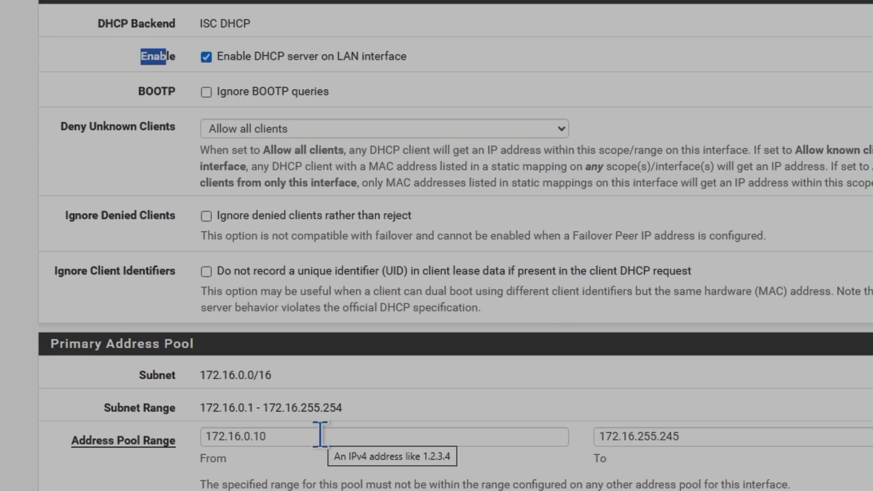
# Step: Set the start of the LAN DHCP address pool range to 172.16.5.1
pyautogui.moveTo(288, 441); pyautogui.dragTo(184, 437)
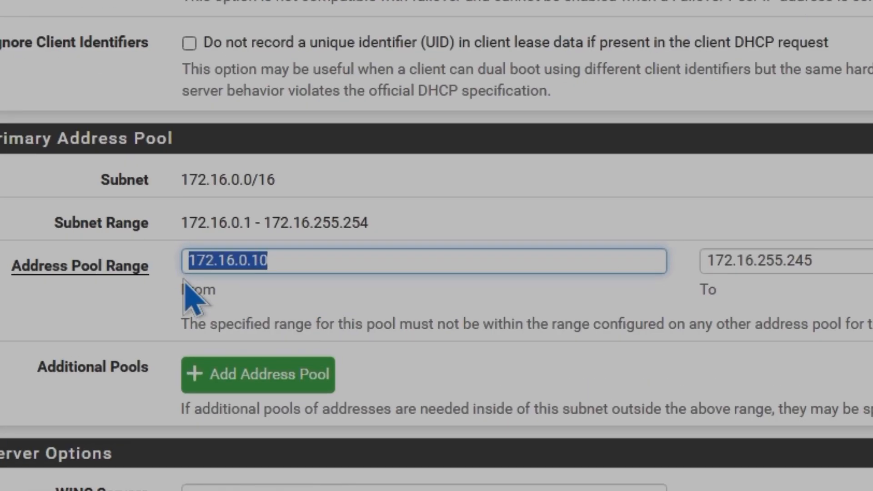
pyautogui.press('Right')
pyautogui.hotkey('shift', 'Left')
pyautogui.hotkey('shift', 'Left')
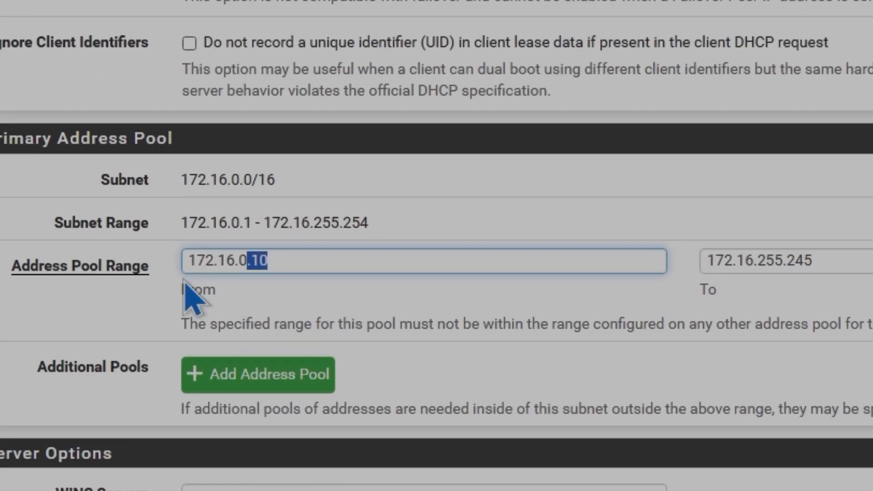
pyautogui.write('5.')
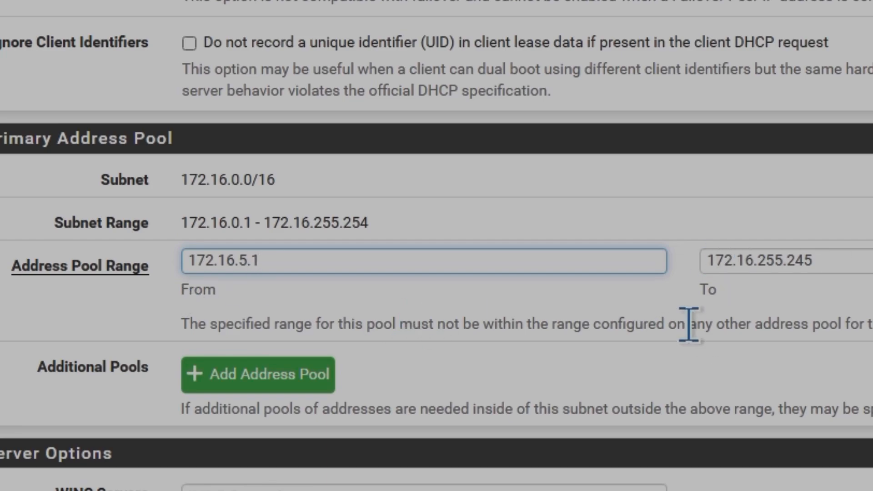
pyautogui.scroll(-2, 690, 323)
pyautogui.scroll(-2, 689, 324)
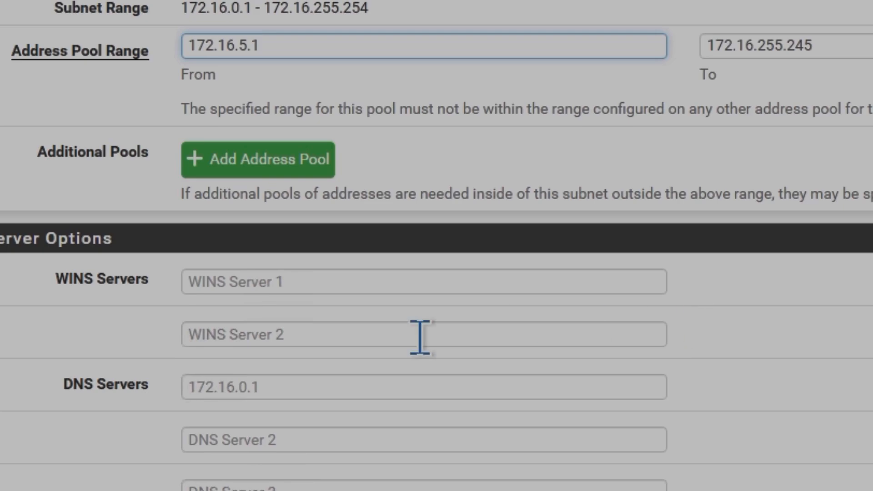
# Step: Set the LAN DHCP DNS servers to 172.16.0.1 and 8.8.8.8 and save the DHCP server settings
pyautogui.click(313, 388)
pyautogui.write('172.1')
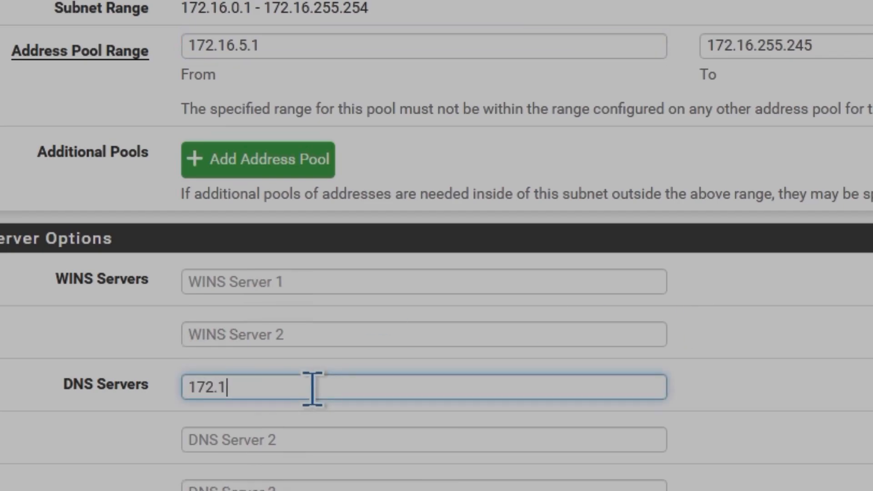
pyautogui.write('6.0.1')
pyautogui.click(276, 440)
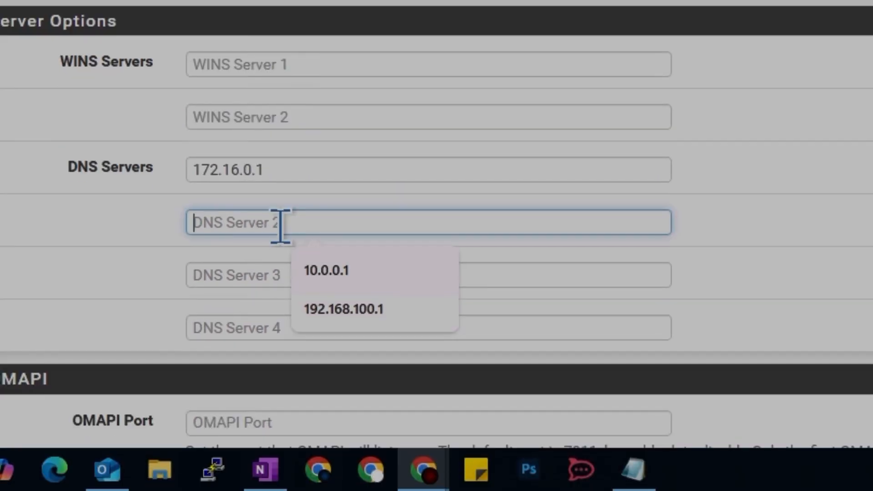
pyautogui.write('8.8.8.8')
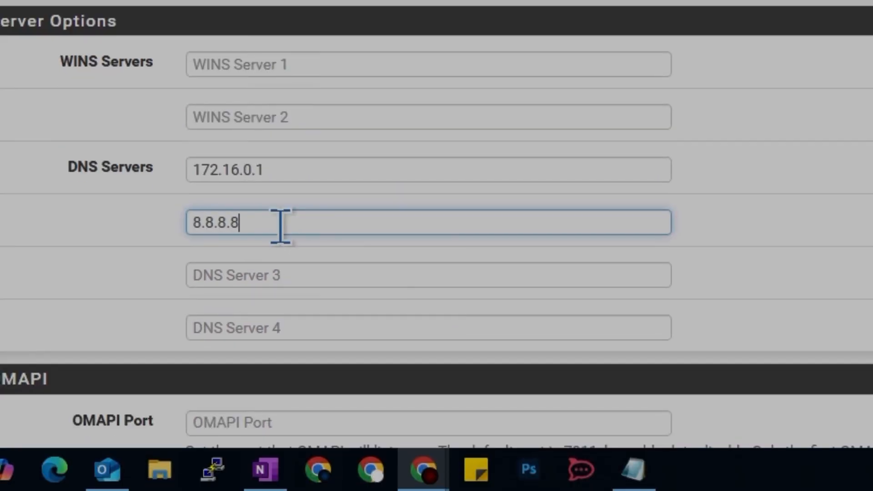
pyautogui.scroll(-4, 477, 219)
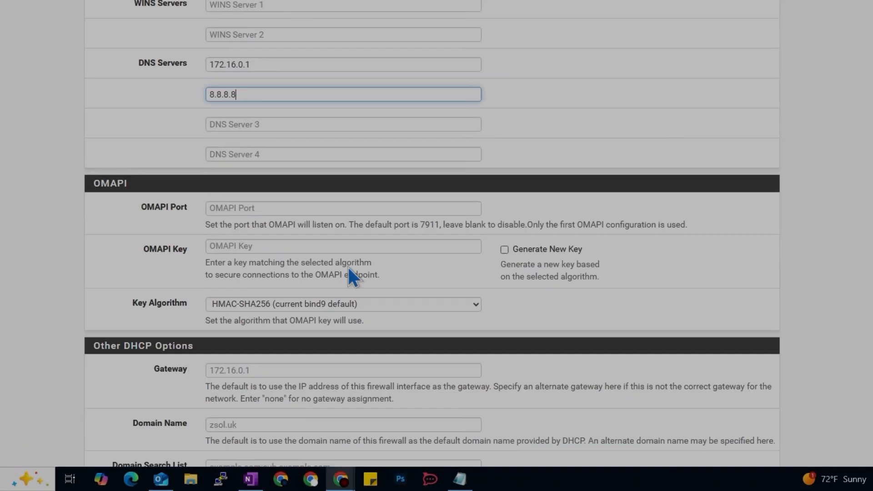
pyautogui.scroll(-5, 437, 324)
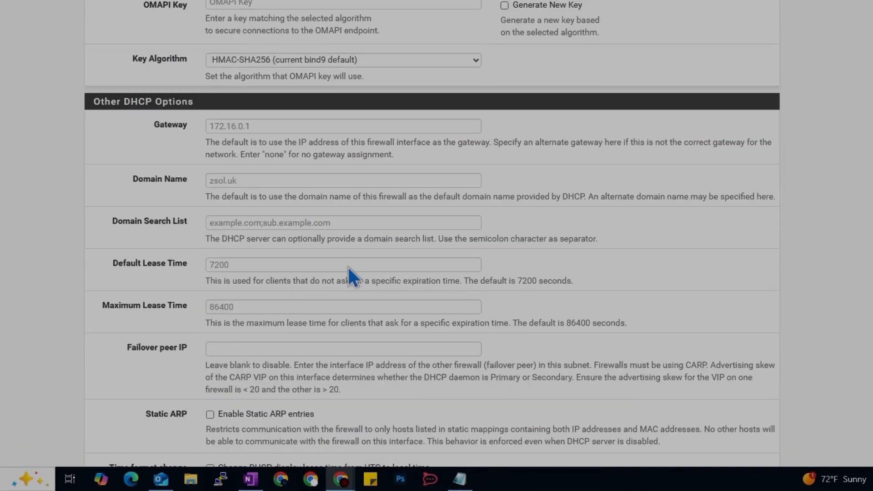
pyautogui.scroll(-3, 345, 271)
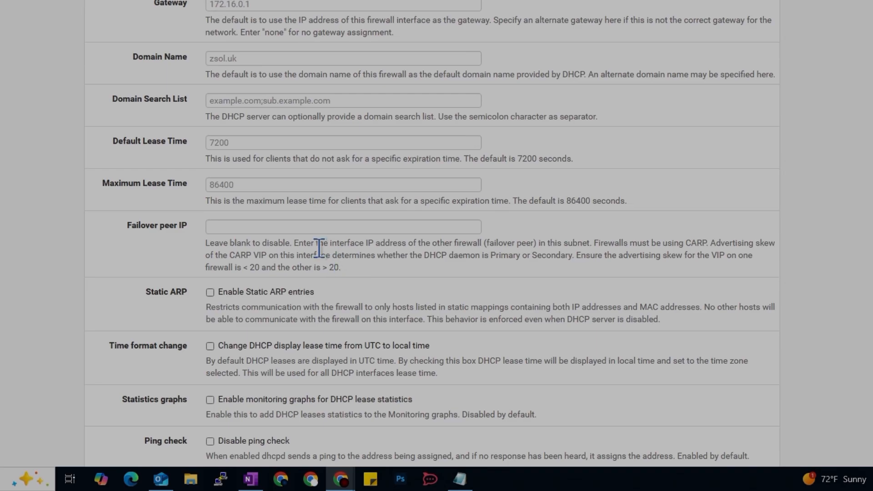
pyautogui.scroll(-3, 430, 213)
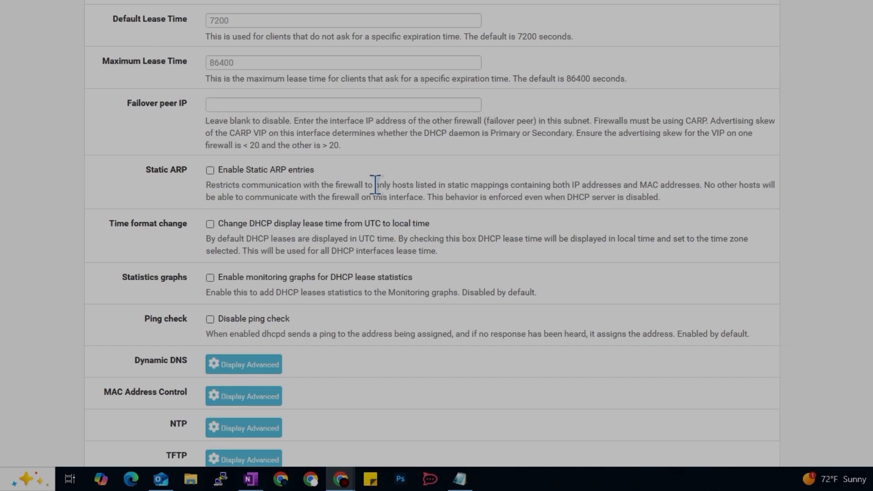
pyautogui.scroll(-4, 355, 174)
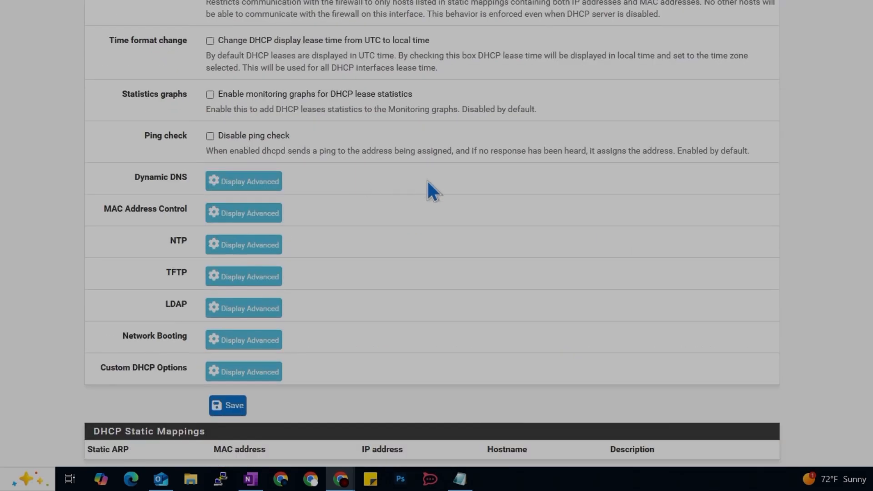
pyautogui.scroll(-2, 428, 182)
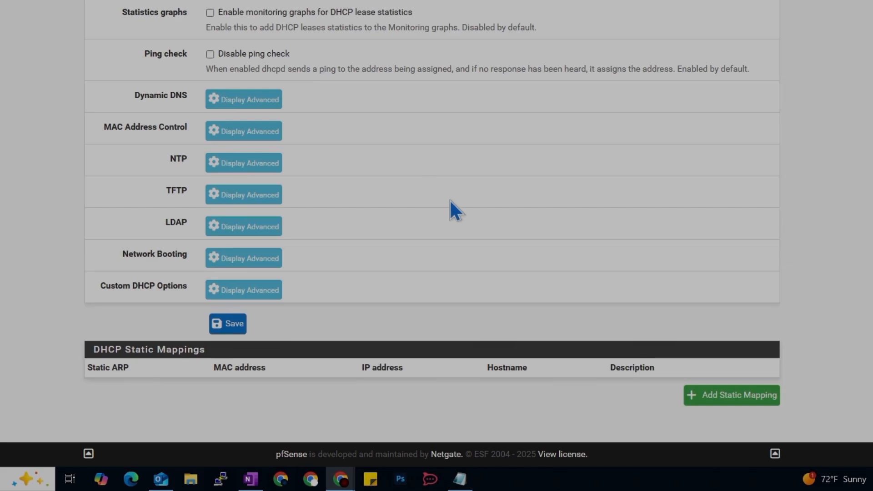
pyautogui.click(236, 328)
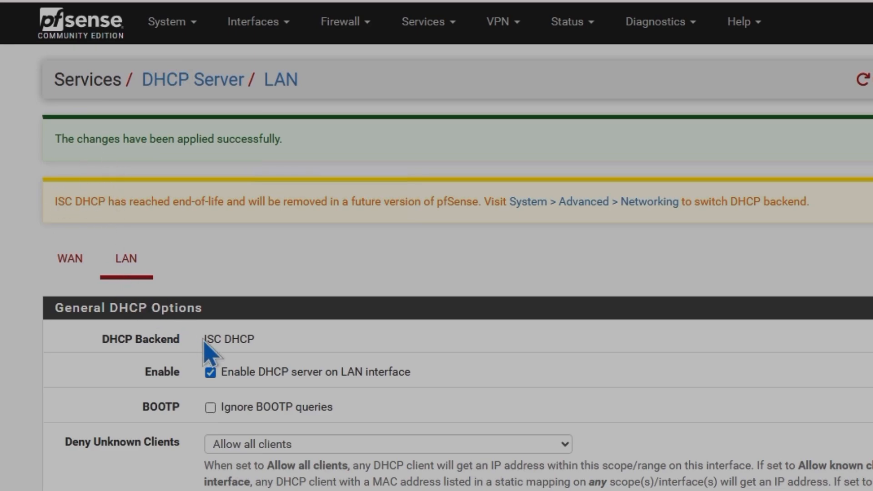
# Step: Switch the DHCP server backend to Kea DHCP in the advanced networking settings and save
pyautogui.click(159, 25)
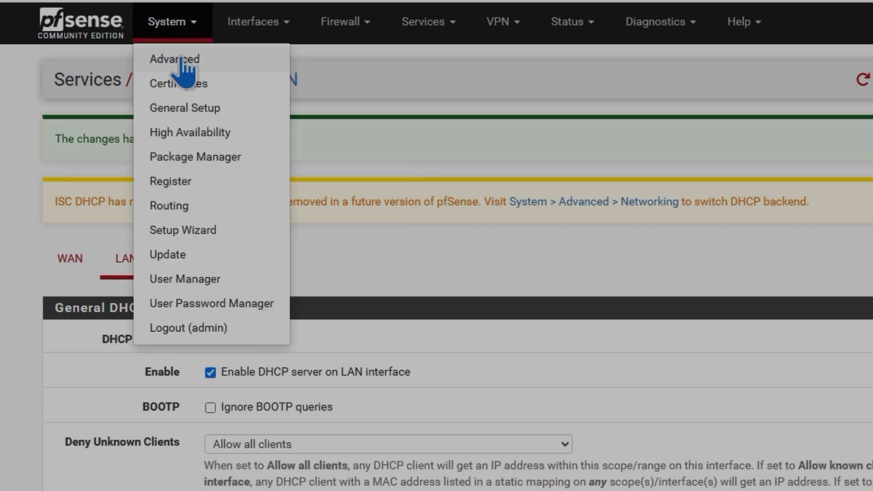
pyautogui.click(203, 59)
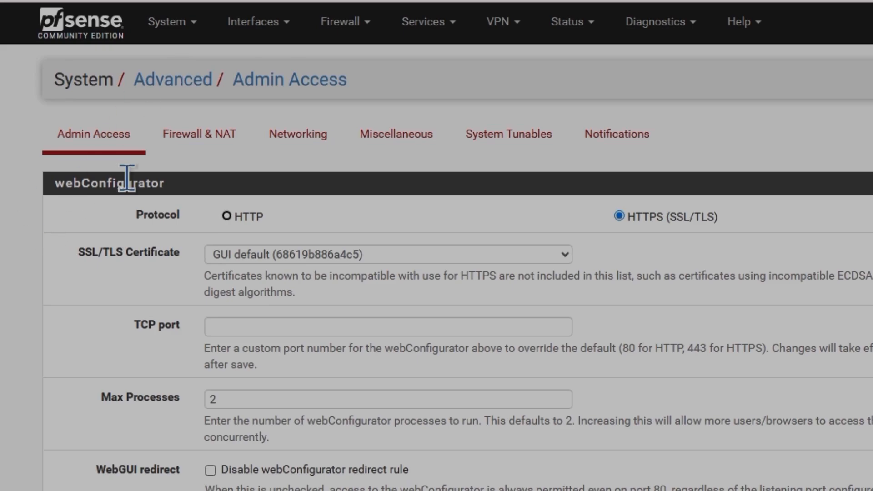
pyautogui.click(576, 150)
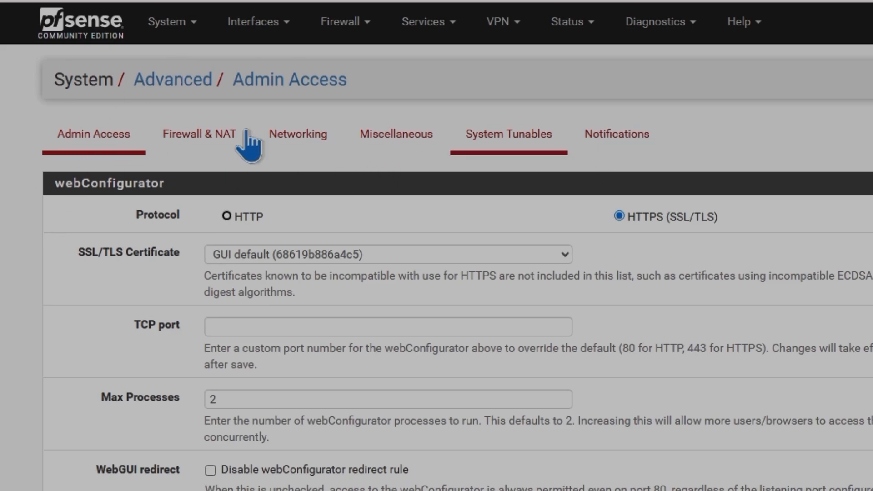
pyautogui.click(291, 134)
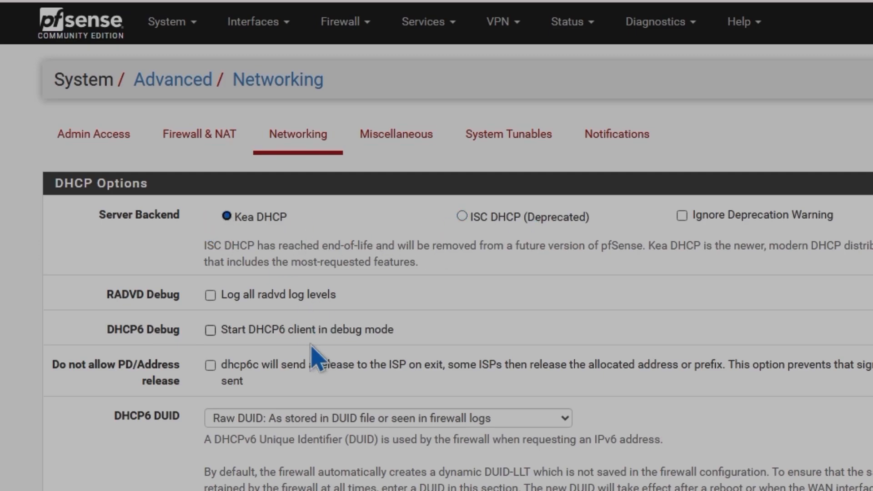
pyautogui.scroll(-2, 580, 413)
pyautogui.scroll(-15, 580, 414)
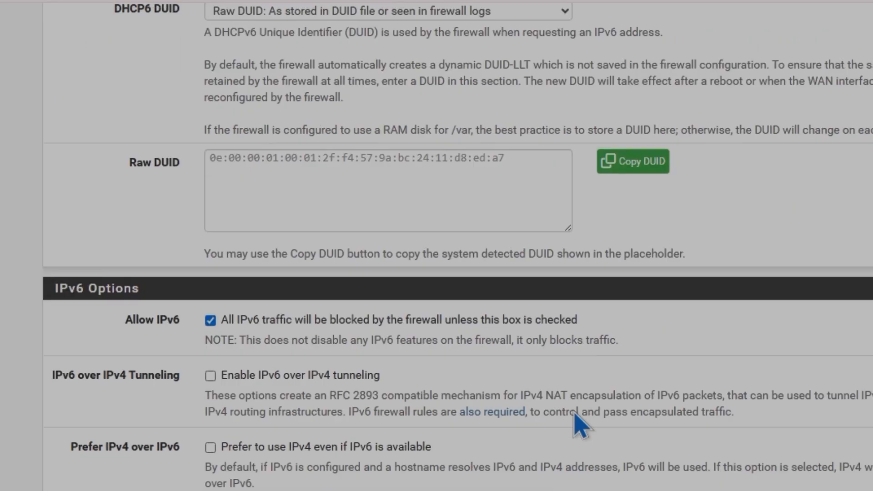
pyautogui.scroll(-5, 577, 421)
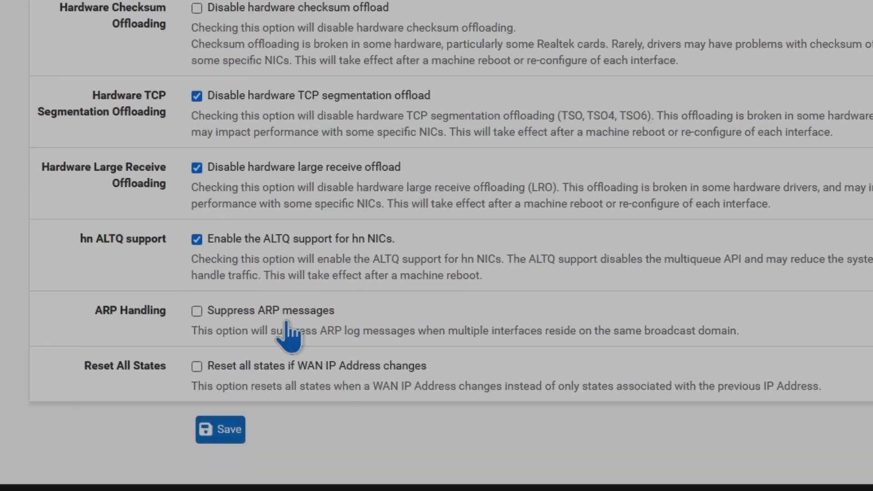
pyautogui.click(233, 430)
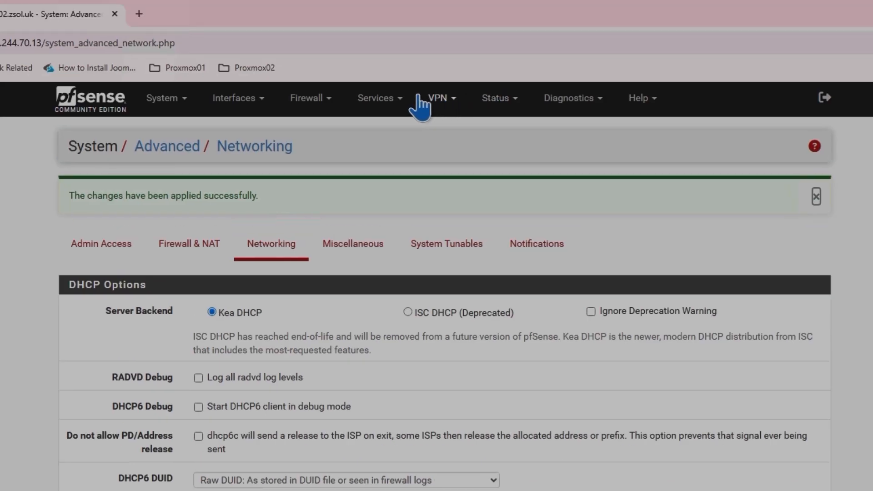
# Step: Open the LAN DHCP server page and check which DHCP backend it uses
pyautogui.click(394, 110)
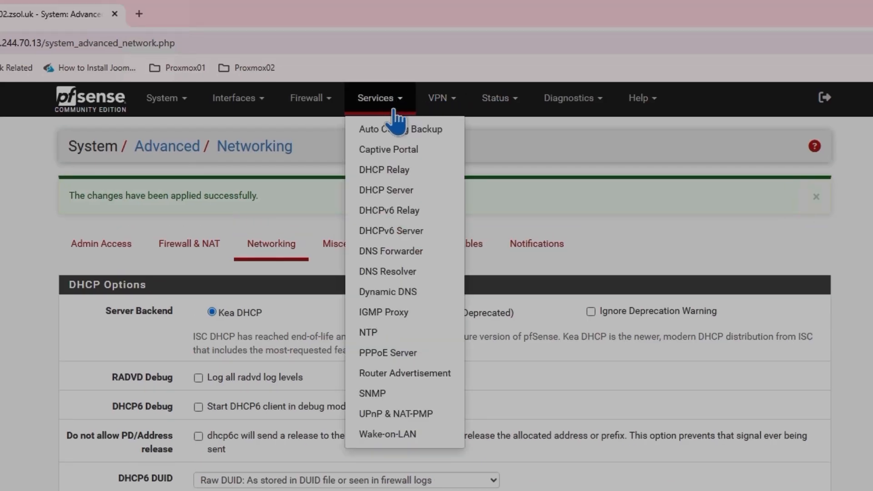
pyautogui.click(391, 190)
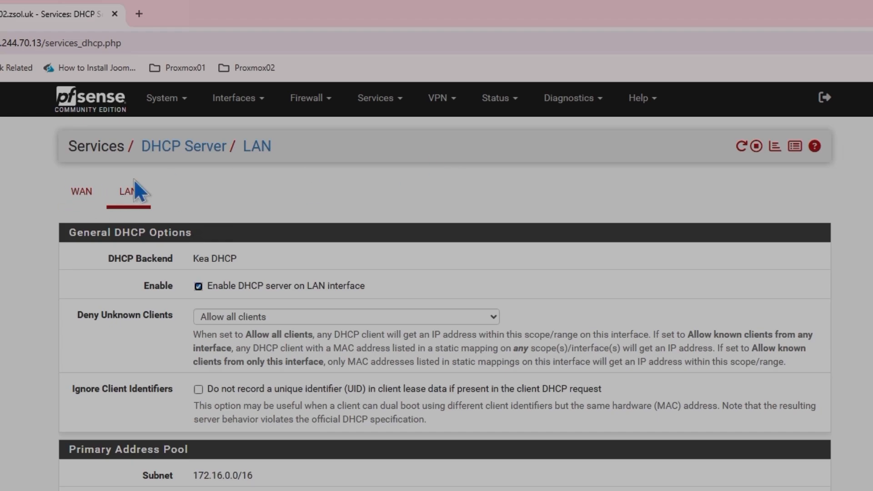
pyautogui.moveTo(192, 258); pyautogui.dragTo(236, 257)
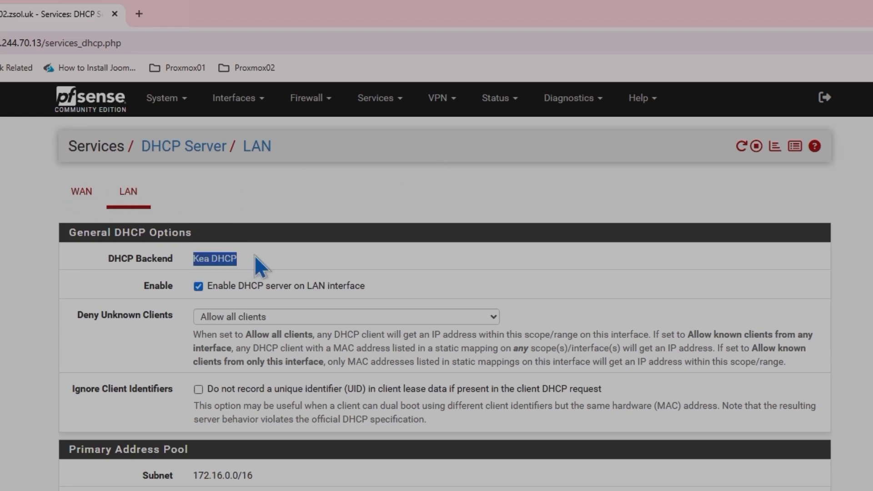
pyautogui.click(254, 255)
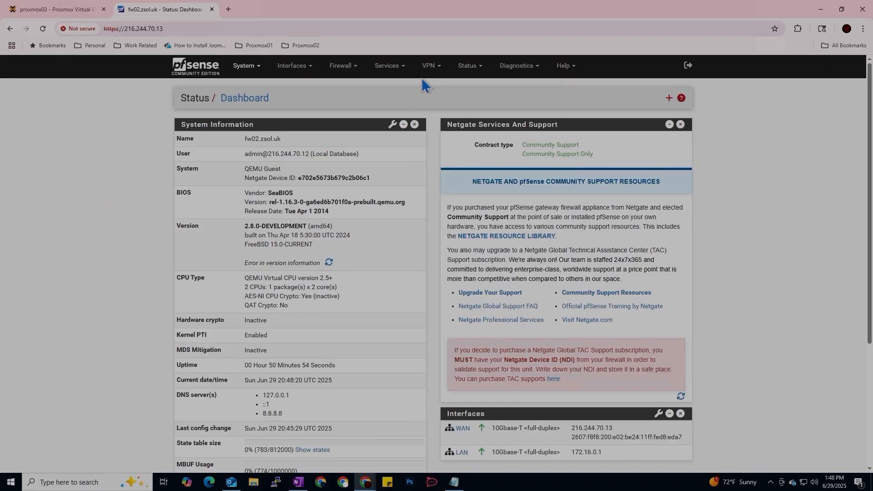
# Step: Open the DHCP leases status page to review current leases and pool utilization
pyautogui.click(477, 68)
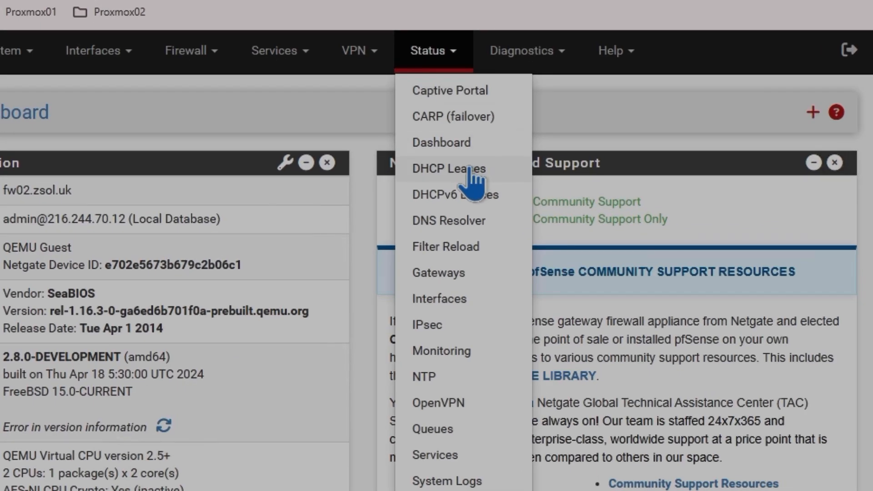
pyautogui.click(470, 170)
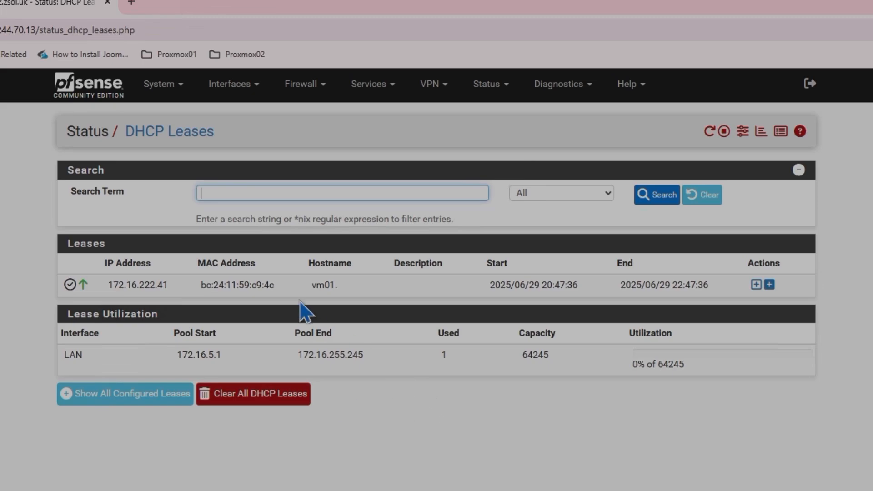
pyautogui.moveTo(318, 285)
pyautogui.moveTo(245, 284)
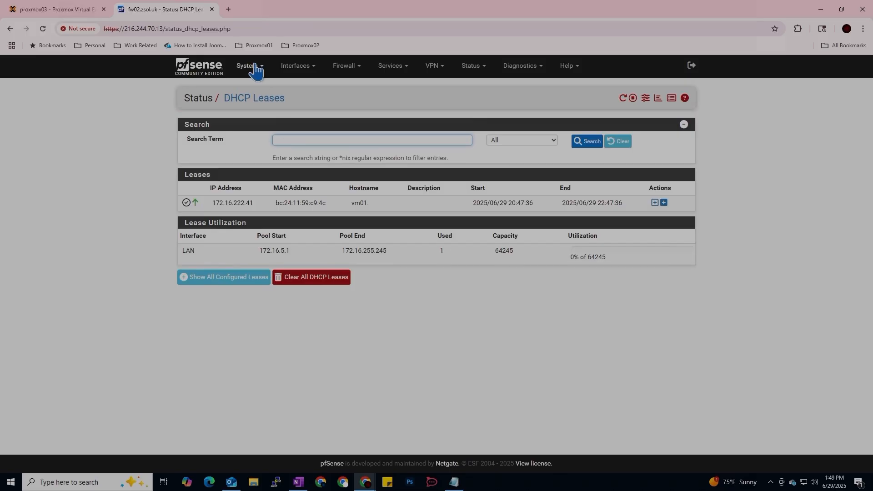
# Step: Open the User Manager and look at the form for adding a new user
pyautogui.click(260, 72)
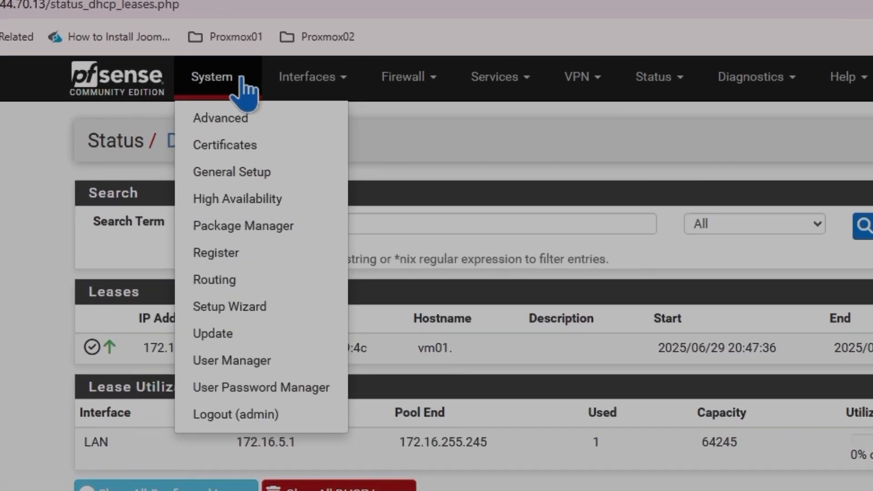
pyautogui.click(243, 361)
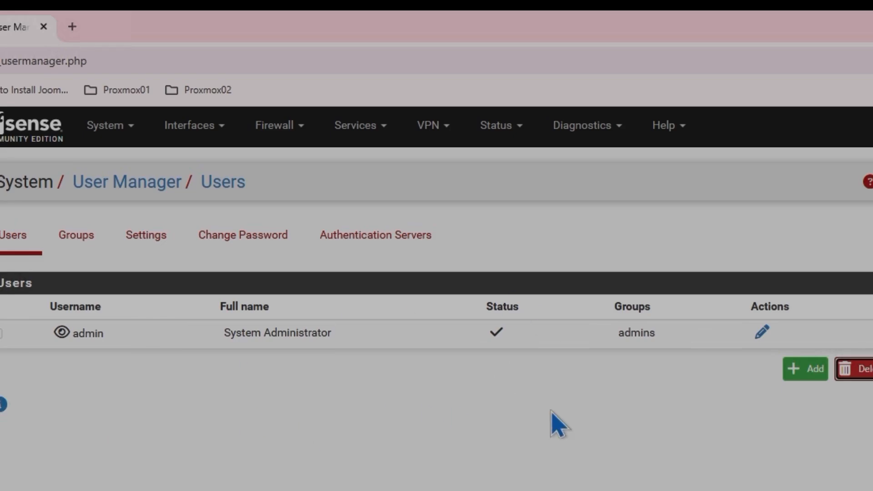
pyautogui.click(109, 132)
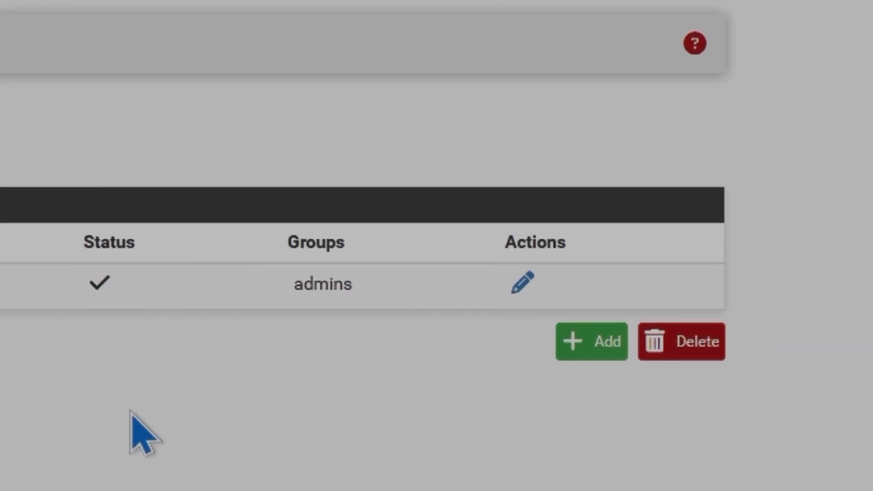
pyautogui.click(587, 351)
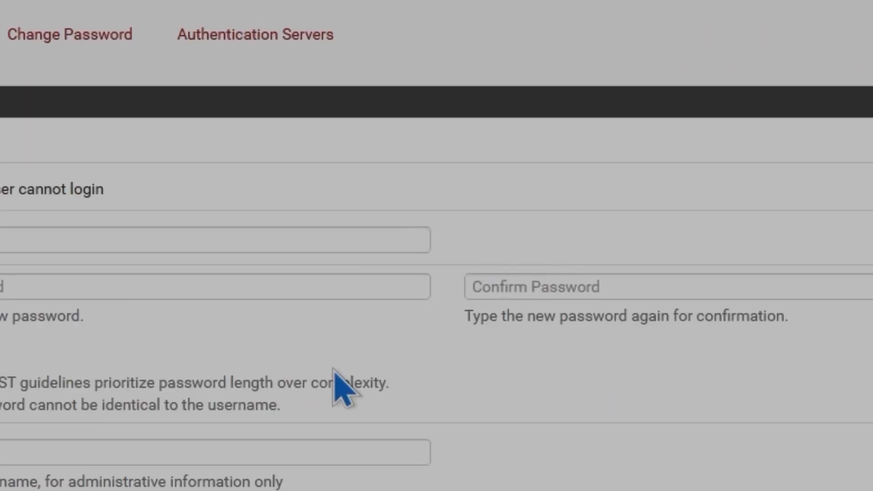
pyautogui.scroll(-5, 520, 296)
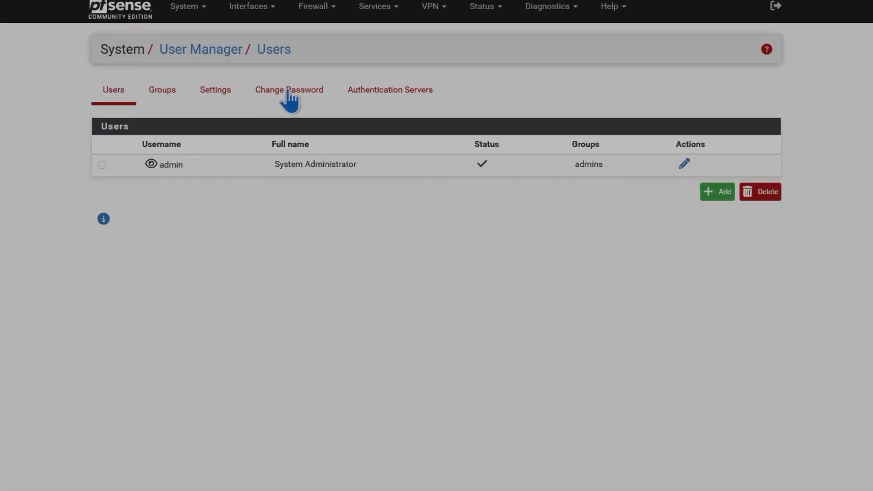
pyautogui.click(318, 135)
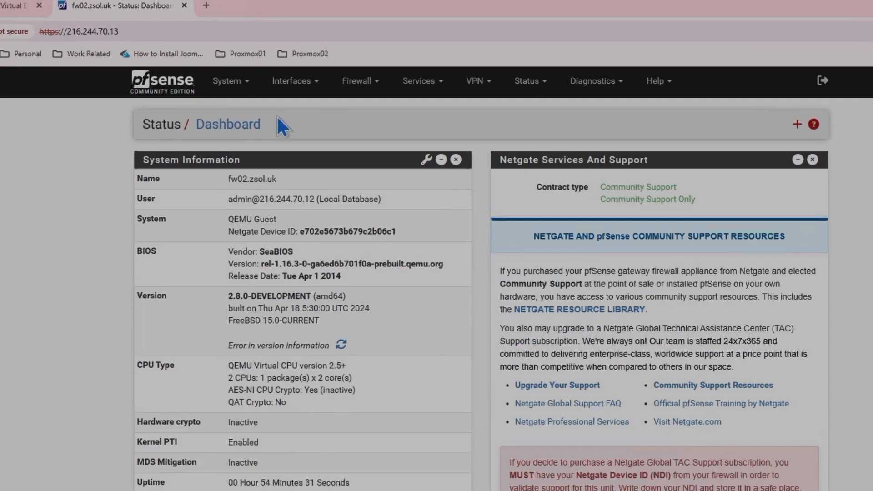
# Step: Review the WAN interface settings and the system General Setup page
pyautogui.click(293, 66)
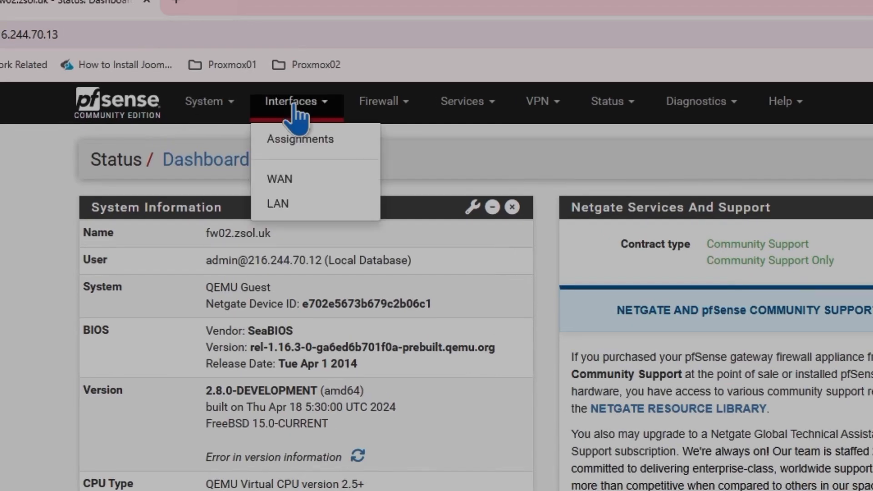
pyautogui.click(281, 181)
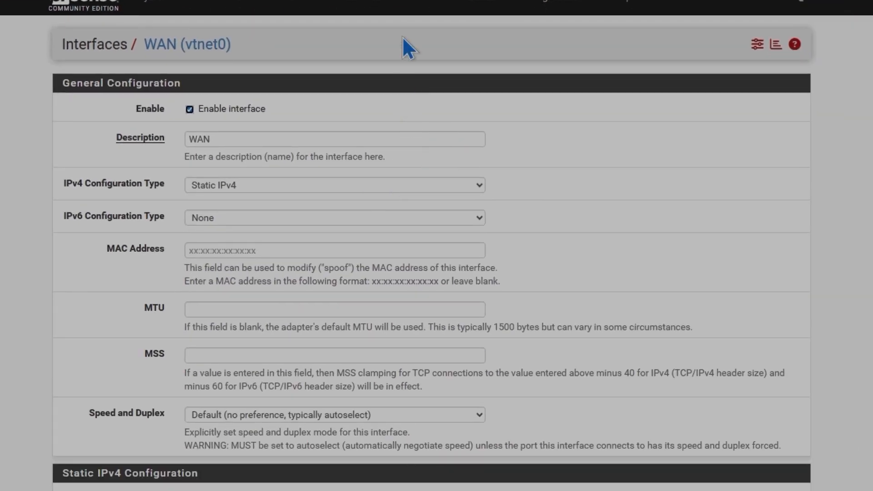
pyautogui.click(390, 7)
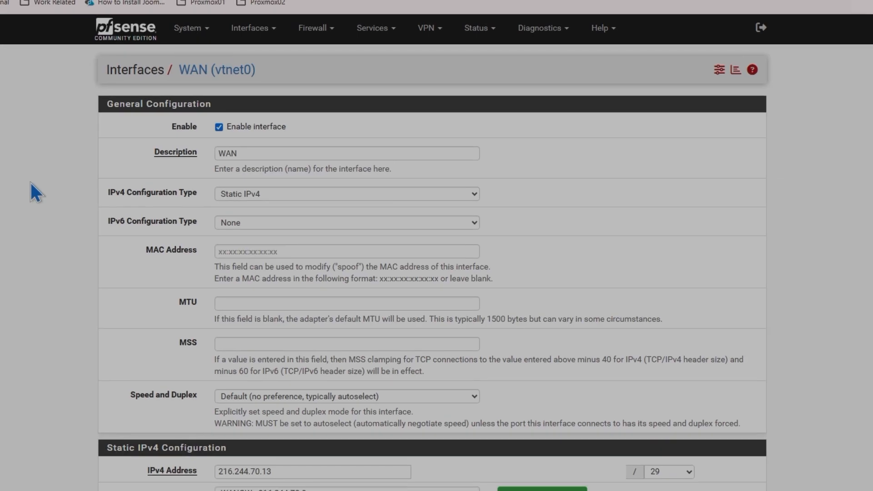
pyautogui.click(206, 30)
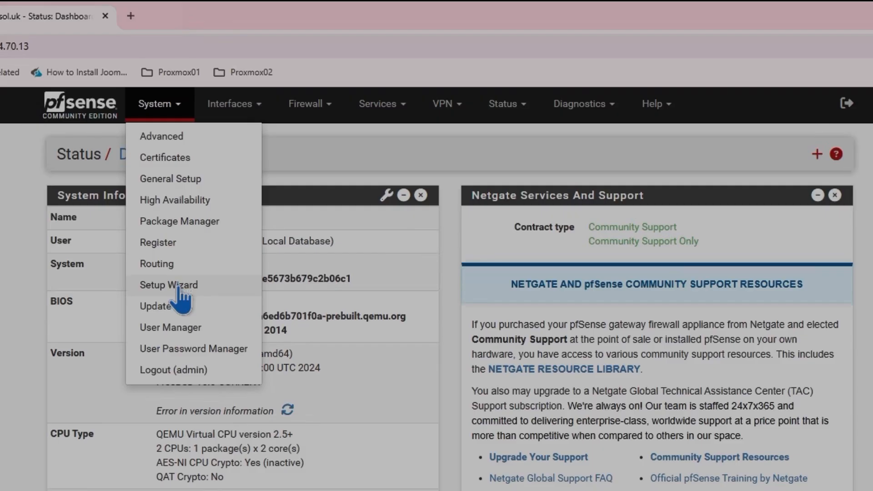
pyautogui.click(178, 181)
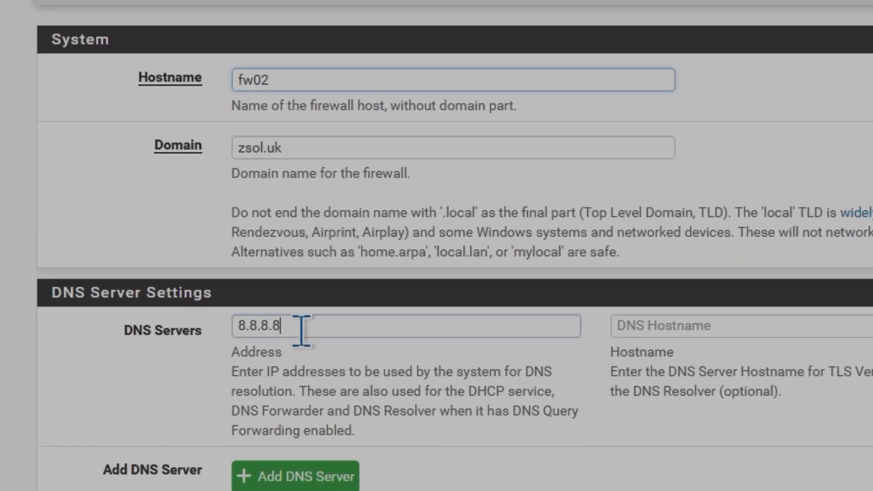
# Step: Examine the DNS server address and DNS hostname fields in the General Setup DNS Server Settings
pyautogui.moveTo(243, 402); pyautogui.dragTo(168, 407)
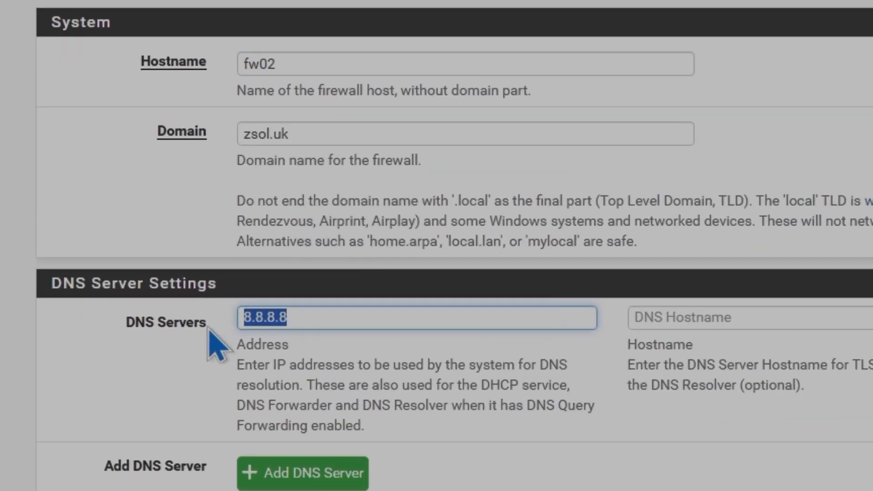
pyautogui.click(314, 315)
pyautogui.moveTo(347, 316); pyautogui.dragTo(226, 335)
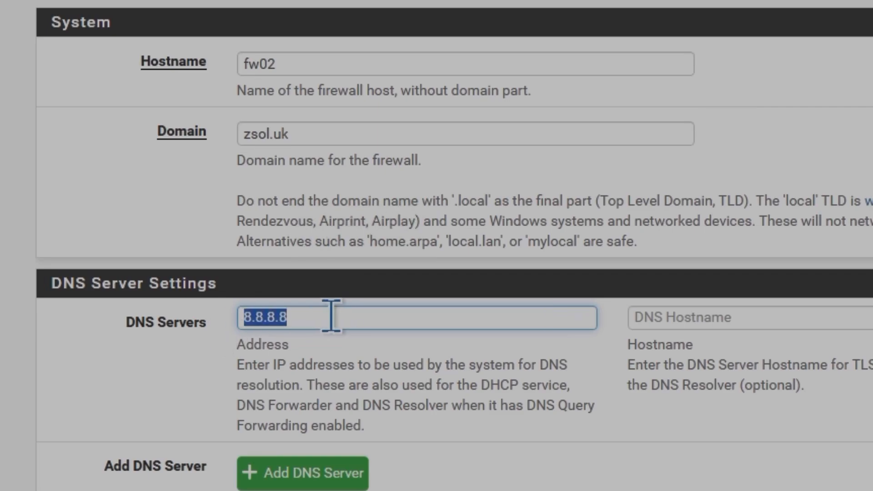
pyautogui.click(354, 316)
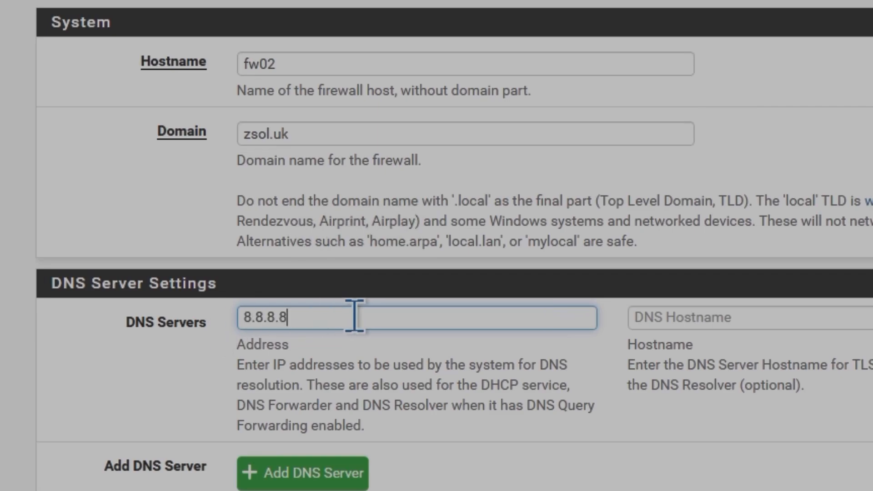
pyautogui.click(684, 314)
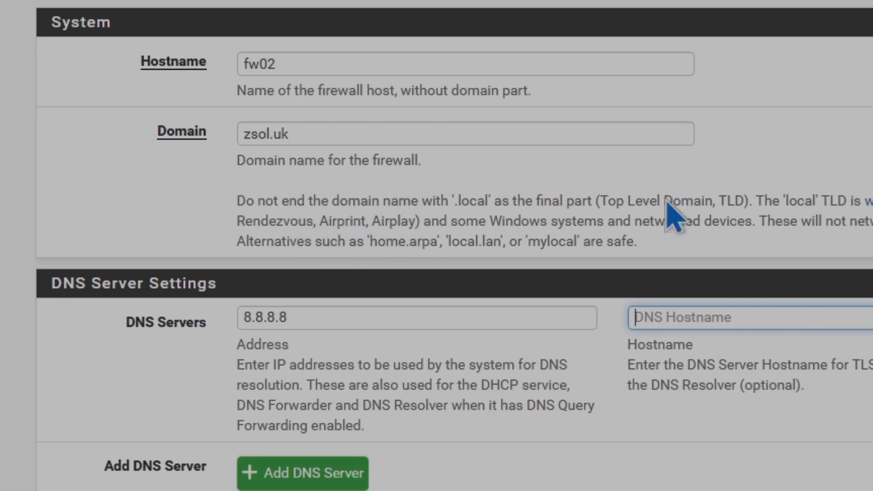
# Step: Scroll through the remaining General Setup options and open the System menu without choosing an entry
pyautogui.scroll(-4, 600, 194)
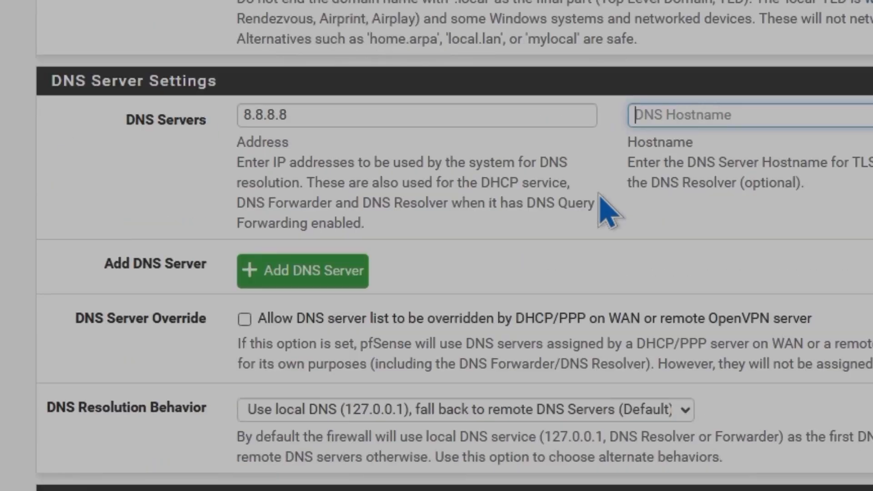
pyautogui.scroll(-10, 610, 210)
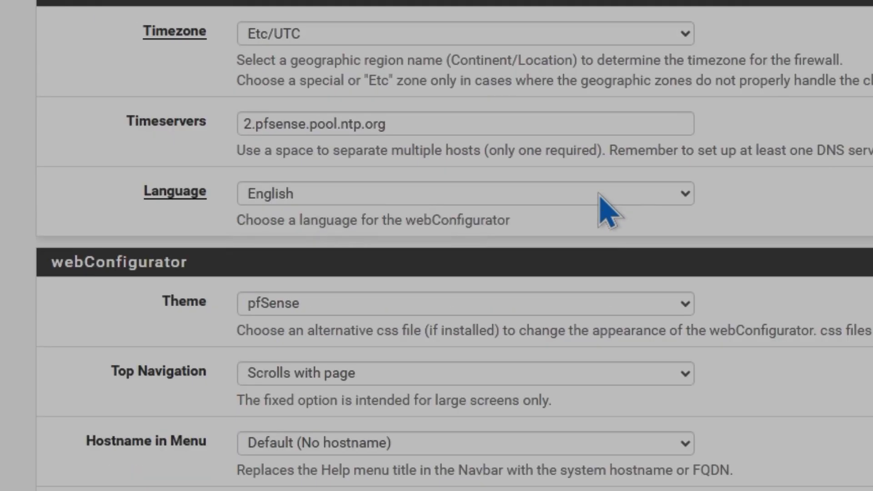
pyautogui.scroll(-13, 599, 194)
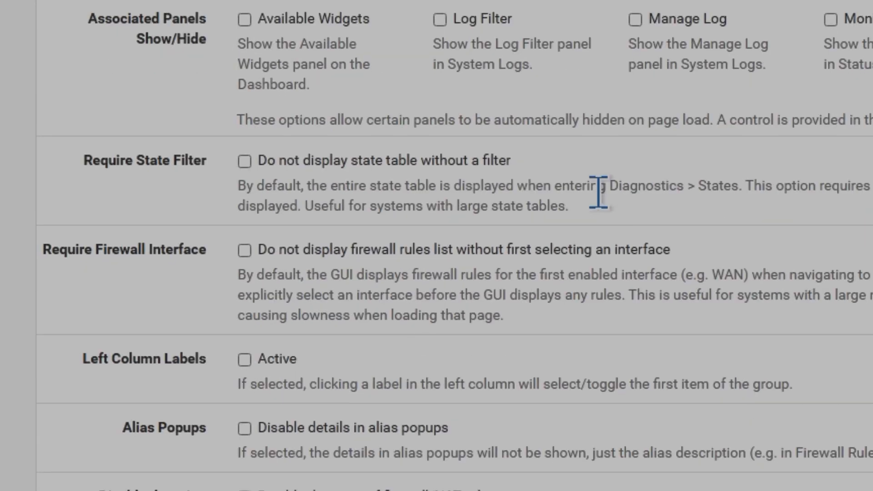
pyautogui.scroll(18, 598, 191)
pyautogui.scroll(10, 598, 191)
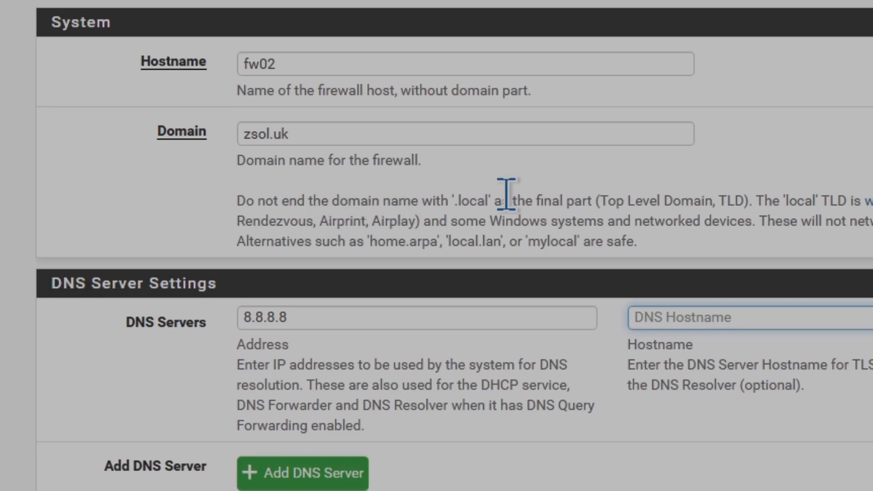
pyautogui.click(286, 37)
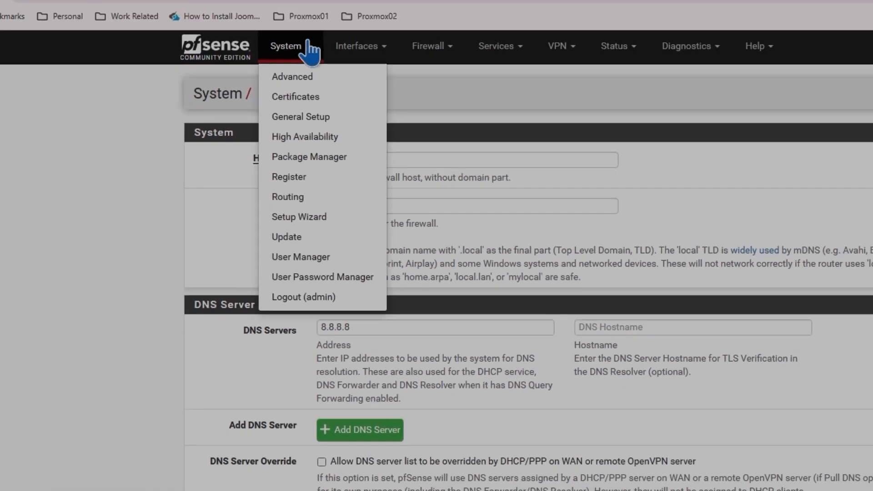
pyautogui.click(536, 70)
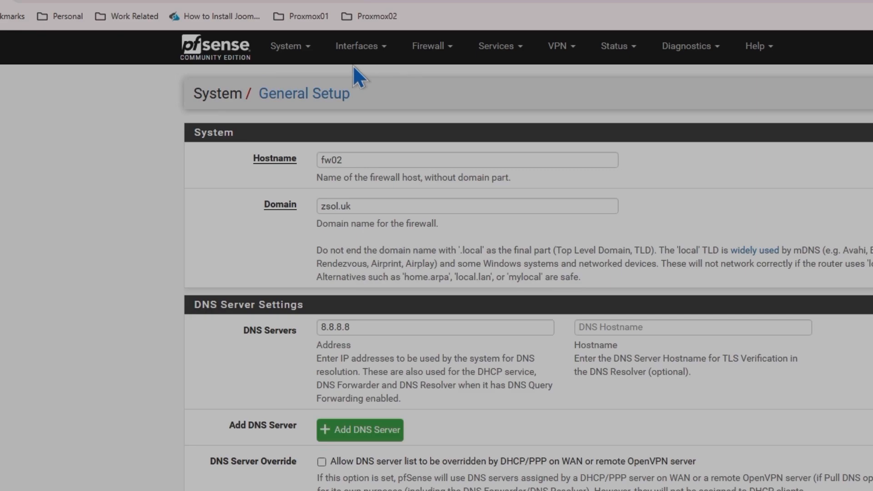